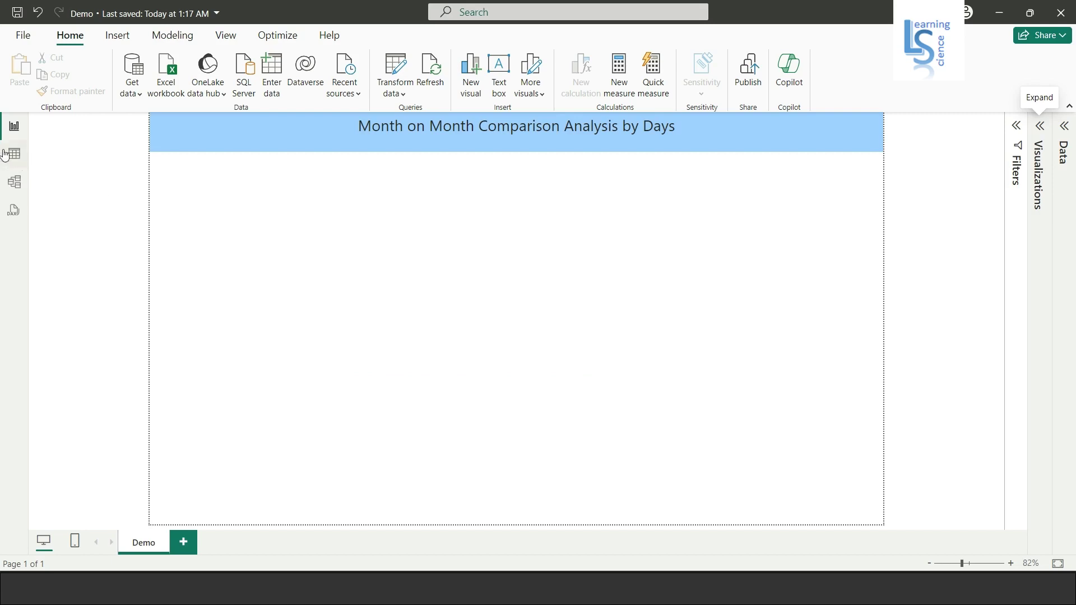
- Add a line chart to the Demo report page and enlarge it to fill the full width of the page's lower area
left_click(14, 154)
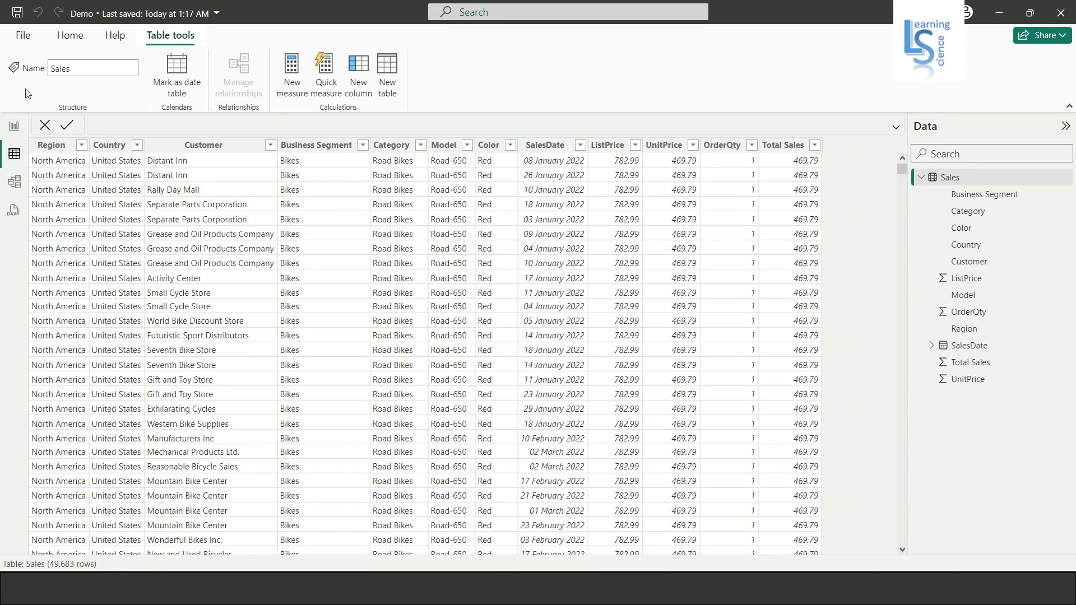
left_click(14, 130)
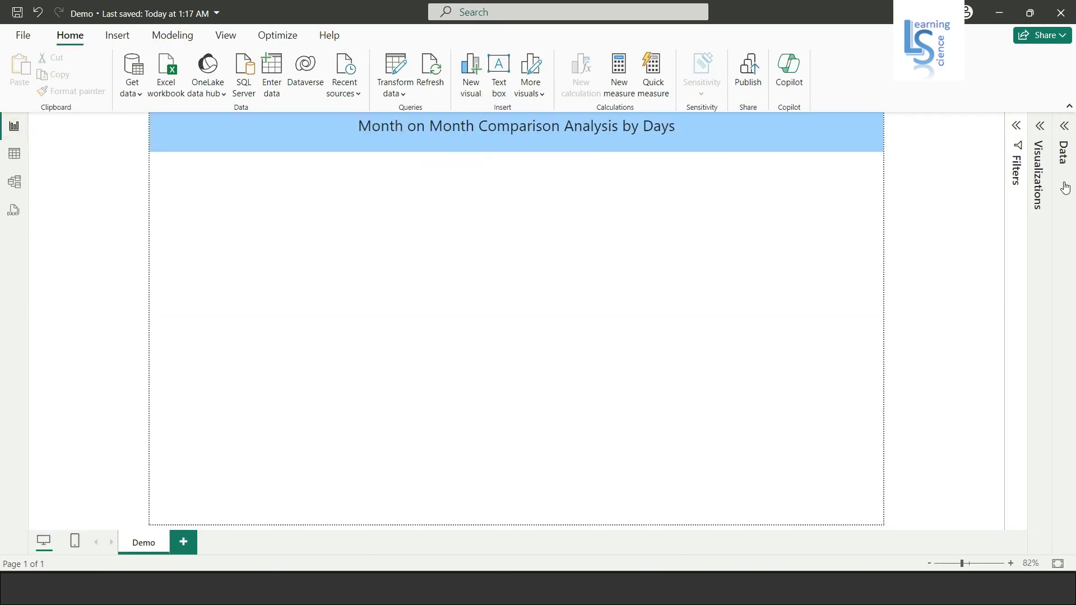
left_click(1040, 128)
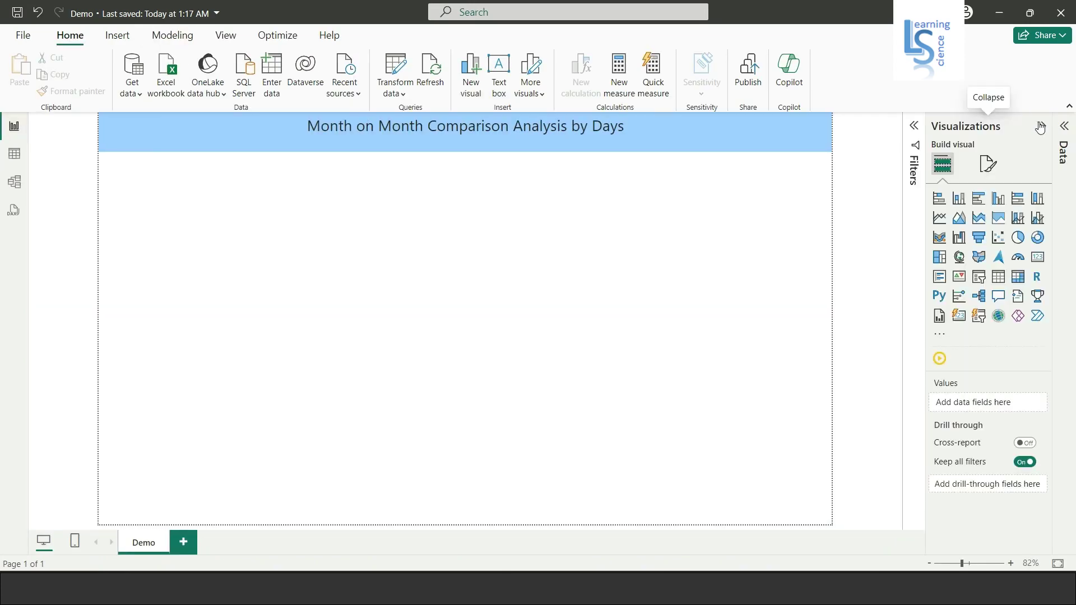
left_click(944, 226)
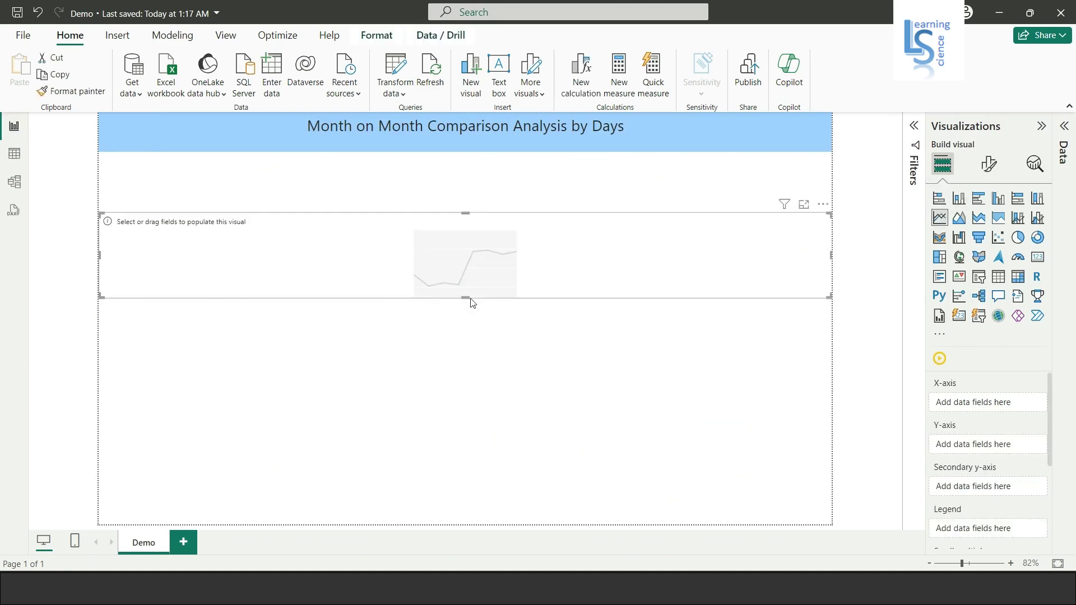
left_click_drag(471, 302, 481, 509)
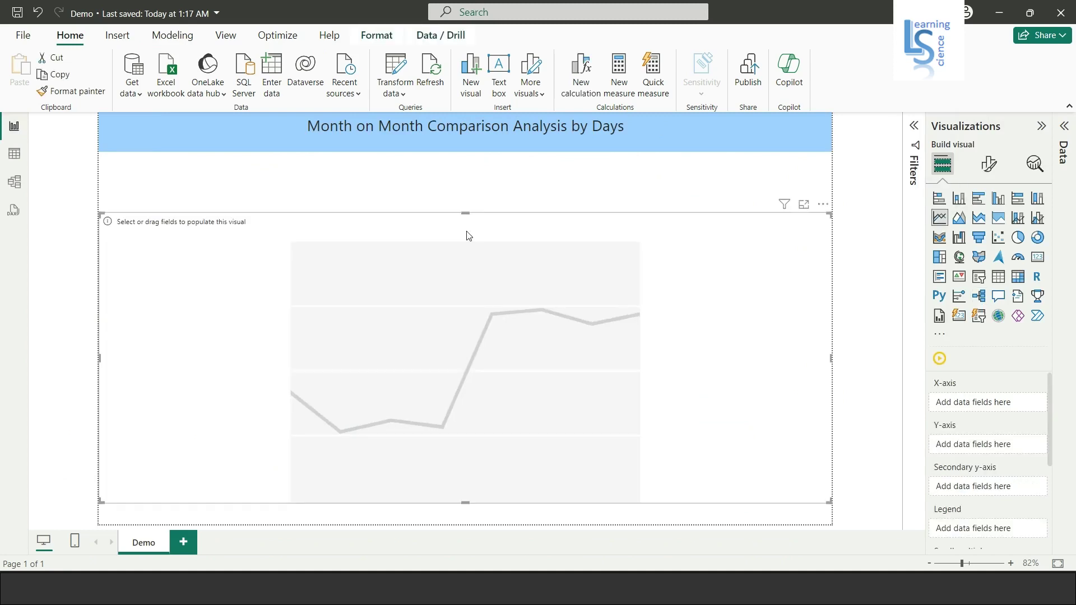
left_click_drag(466, 214, 457, 307)
left_click(457, 307)
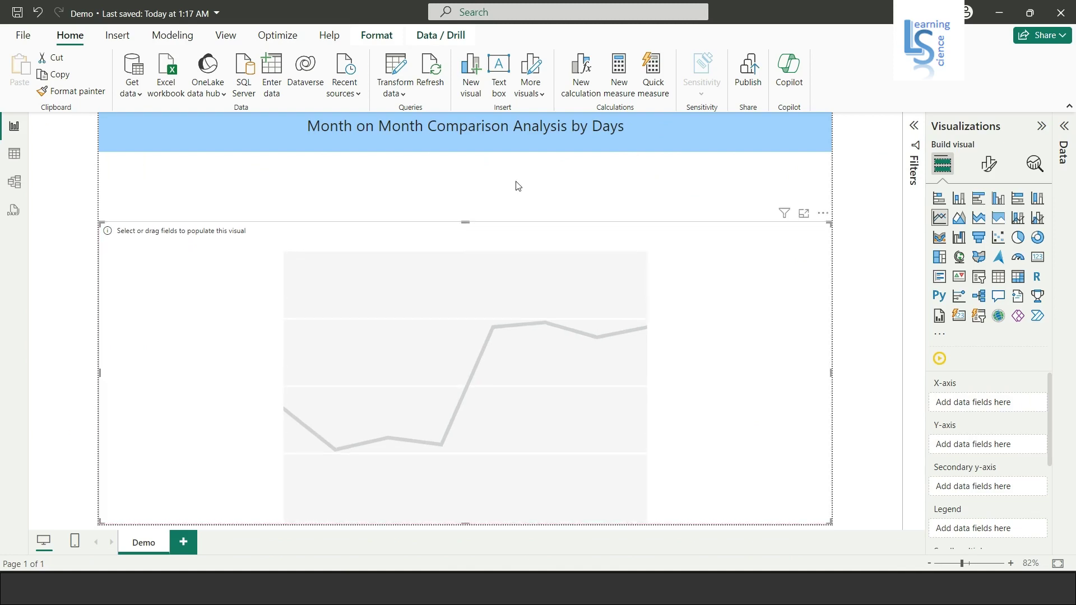
- Add a separate slicer and place it in the free space between the report title and the line chart
left_click(518, 186)
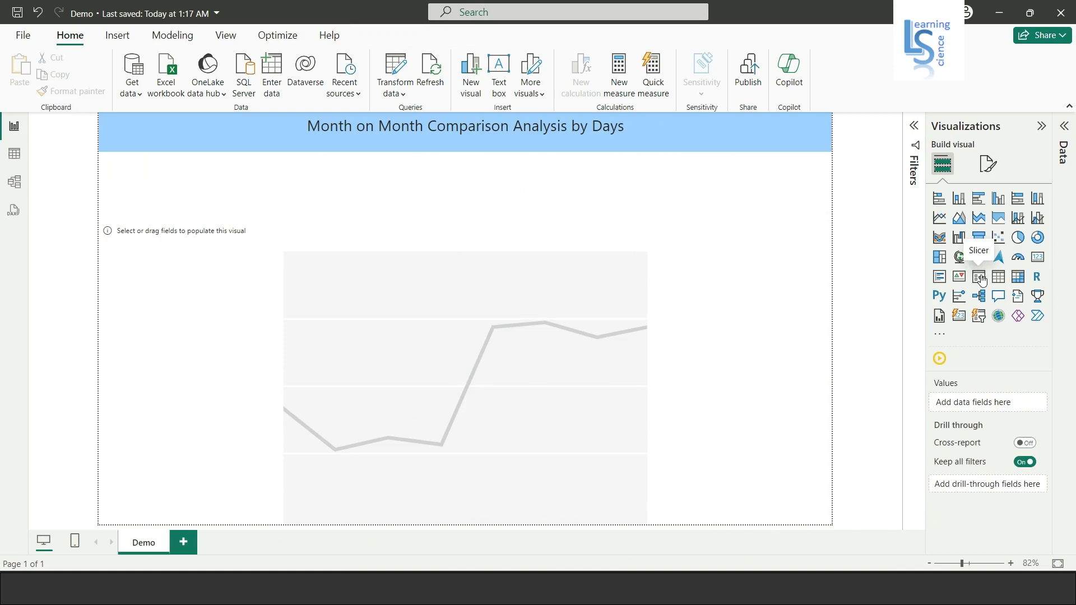
left_click(982, 280)
left_click_drag(241, 341, 252, 176)
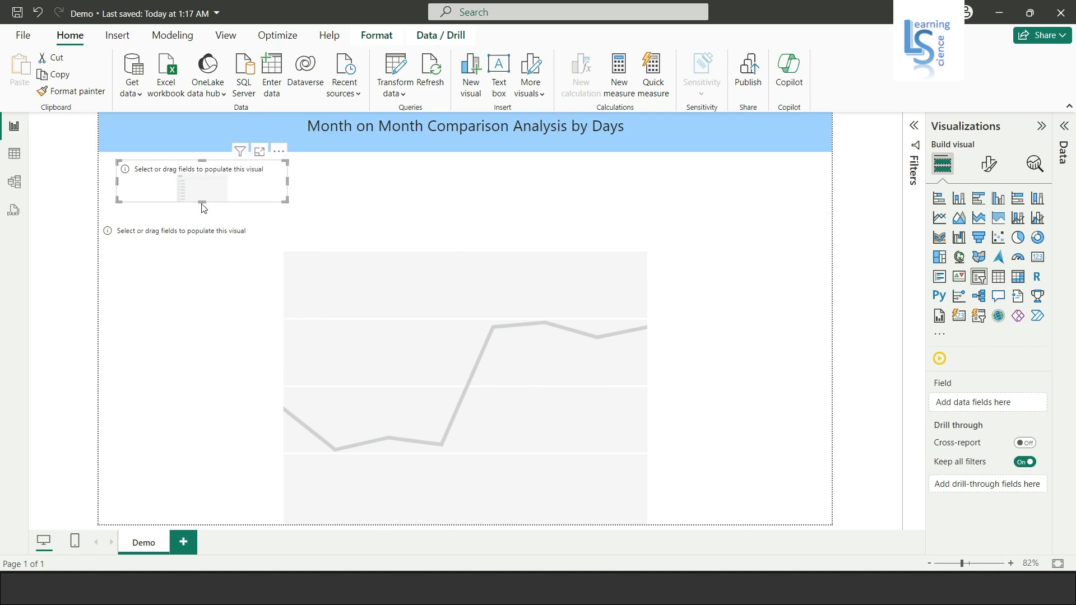
- Put SalesDate on the line chart's X-axis and remove the Year, Quarter and Month levels, keeping only Day
left_click(696, 413)
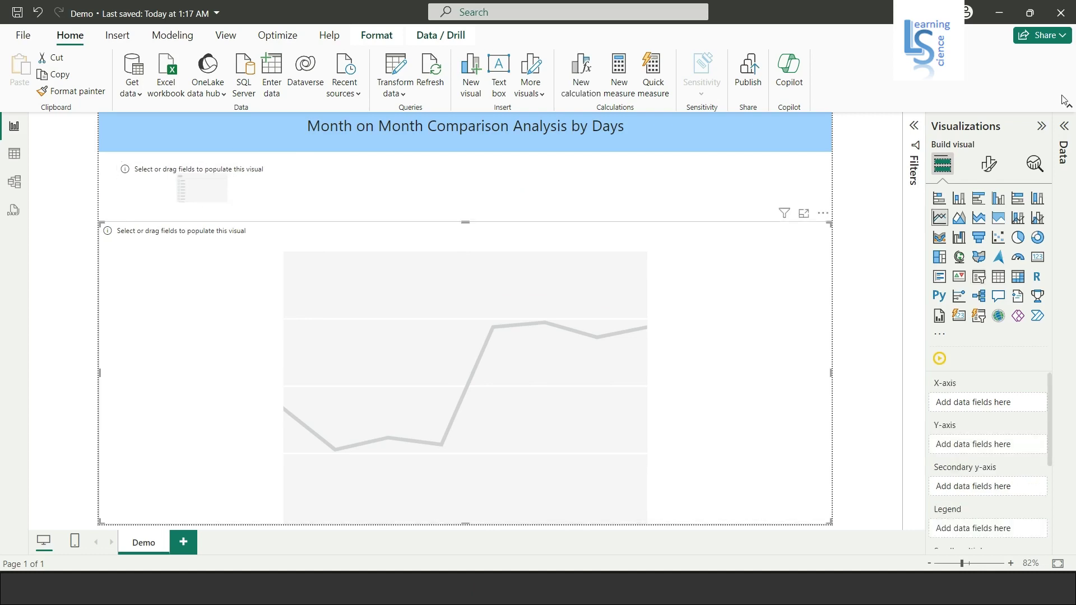
left_click(1063, 130)
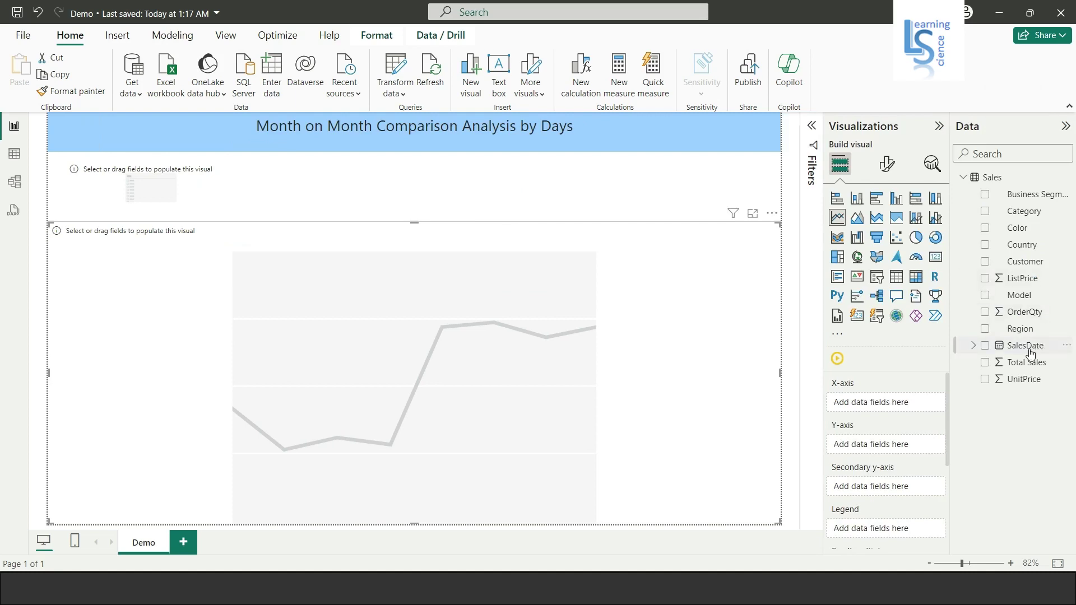
left_click_drag(1029, 350, 896, 409)
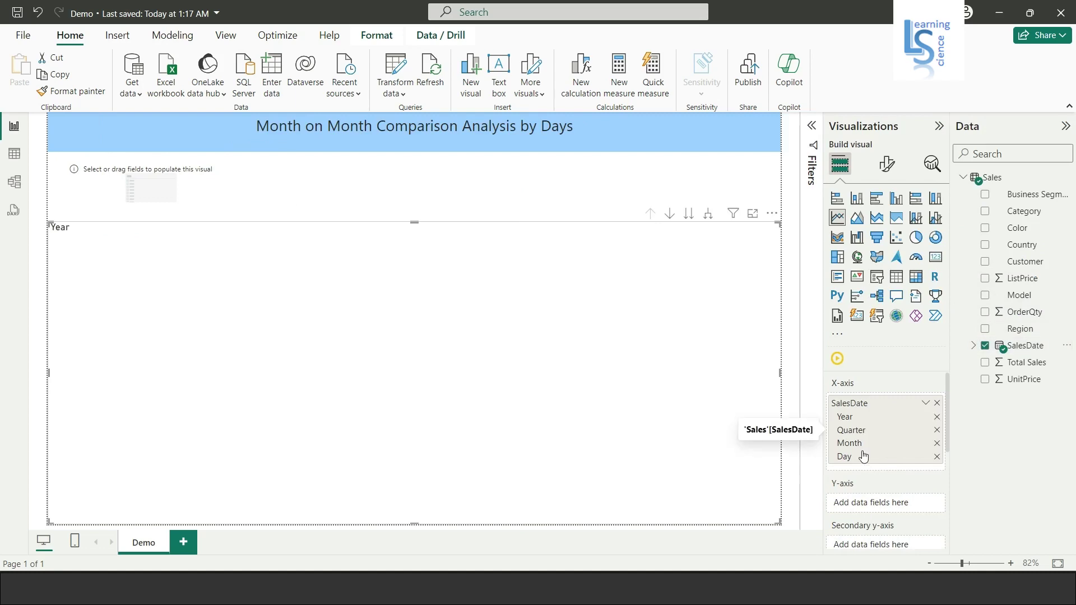
left_click(937, 419)
left_click(938, 418)
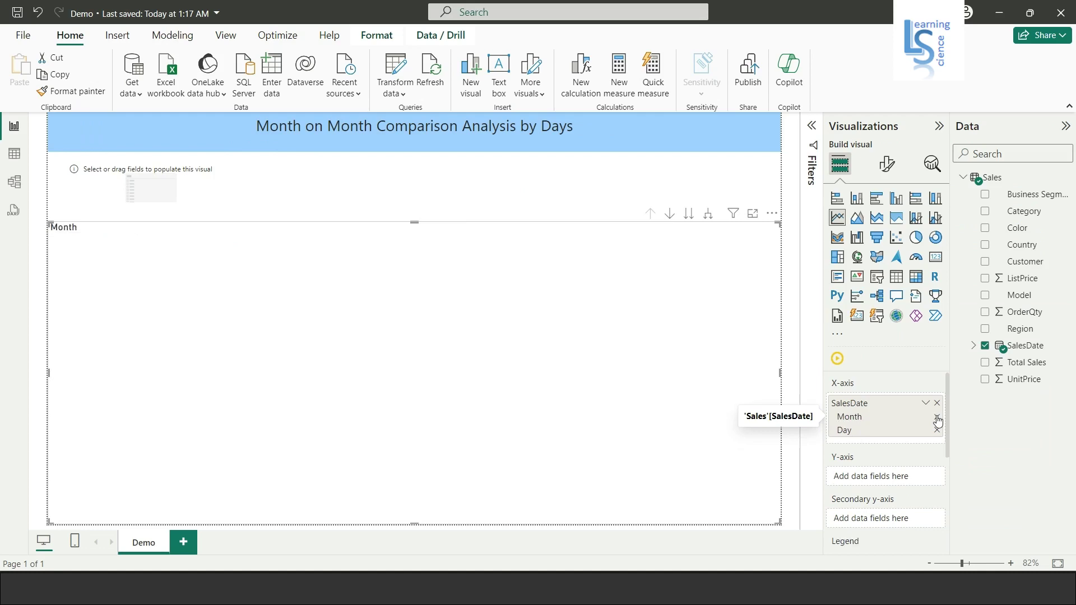
left_click(937, 418)
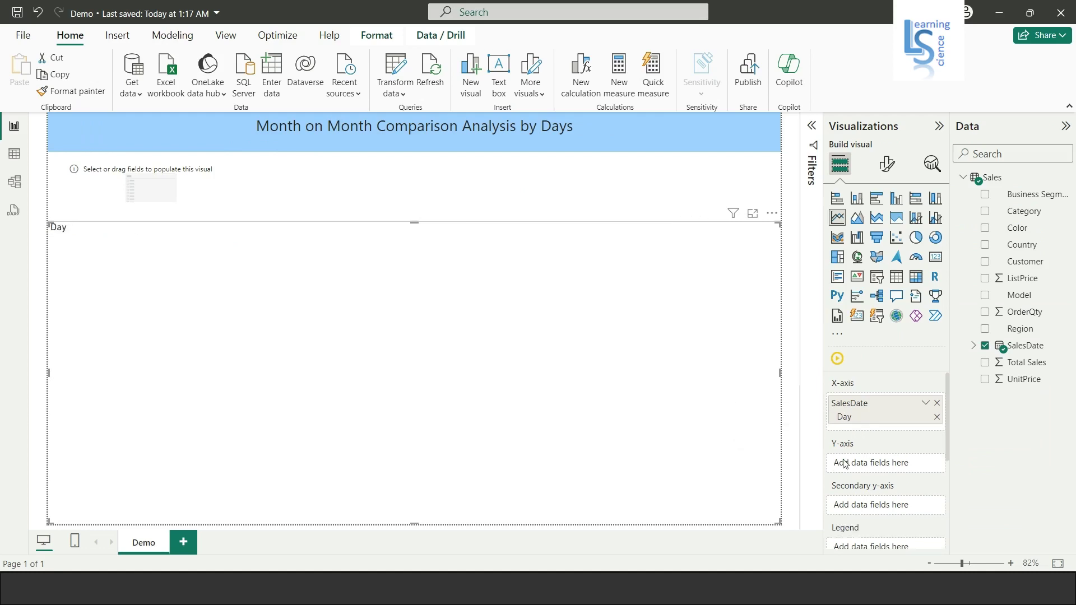
- Put the sum of OrderQty on the line chart's Y-axis and rename it for this visual as Total Order Qty
left_click_drag(1025, 311, 915, 474)
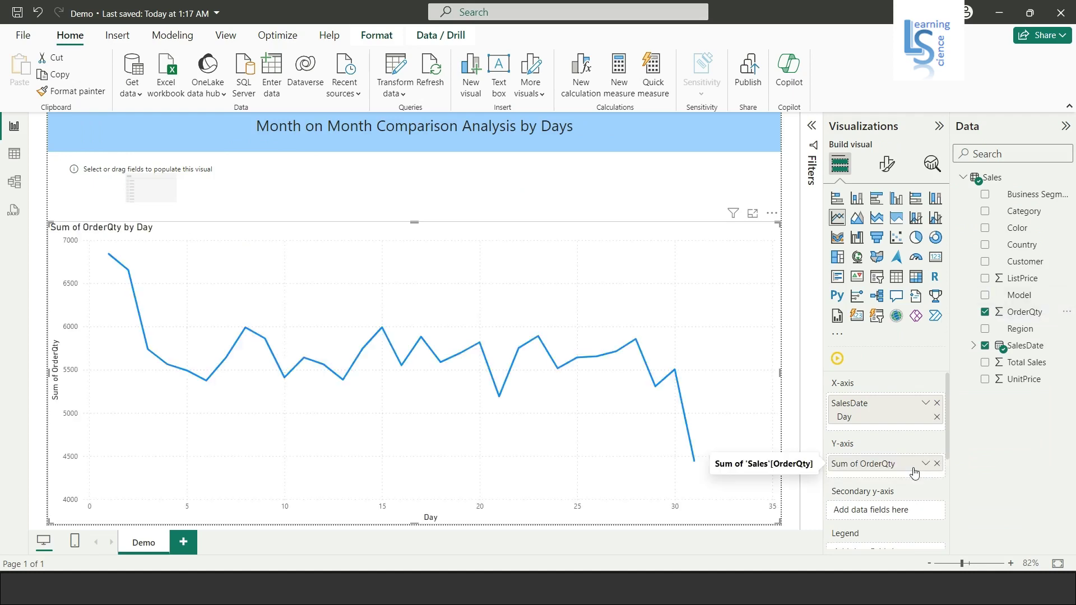
left_click(926, 464)
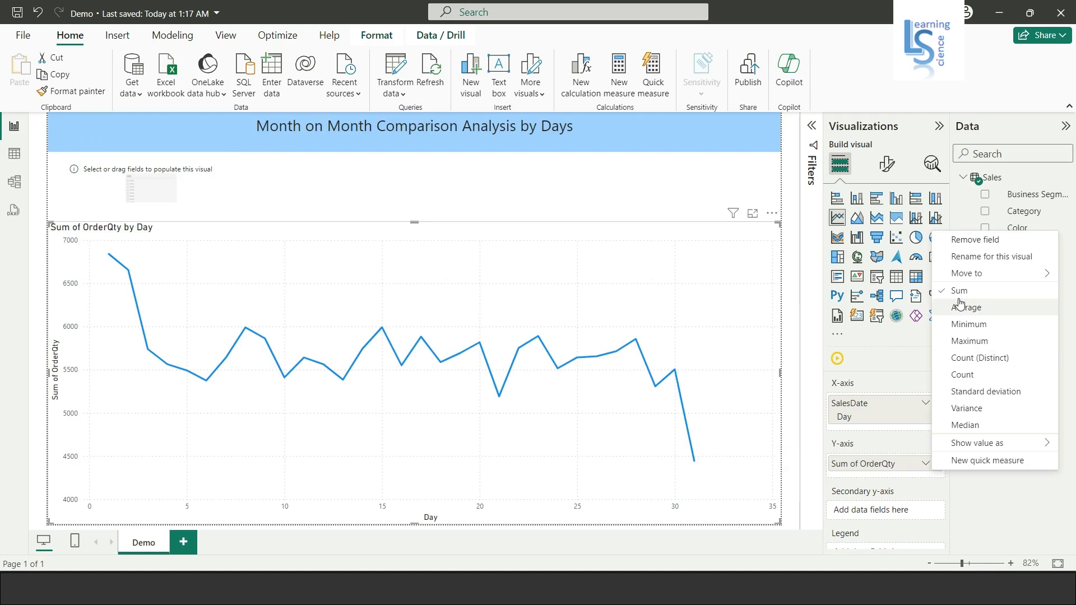
left_click(879, 475)
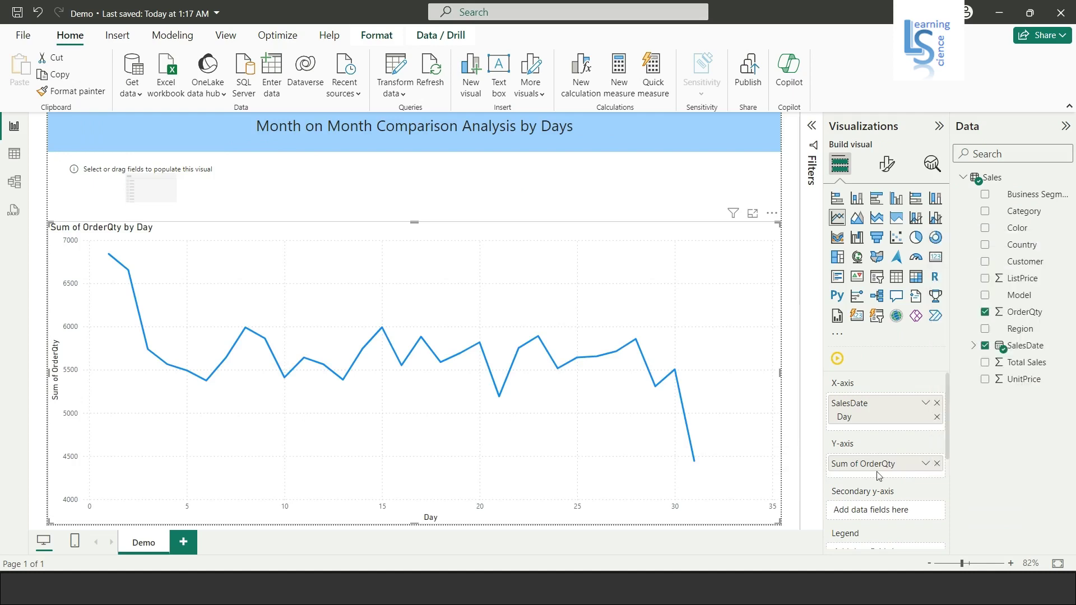
left_click(924, 464)
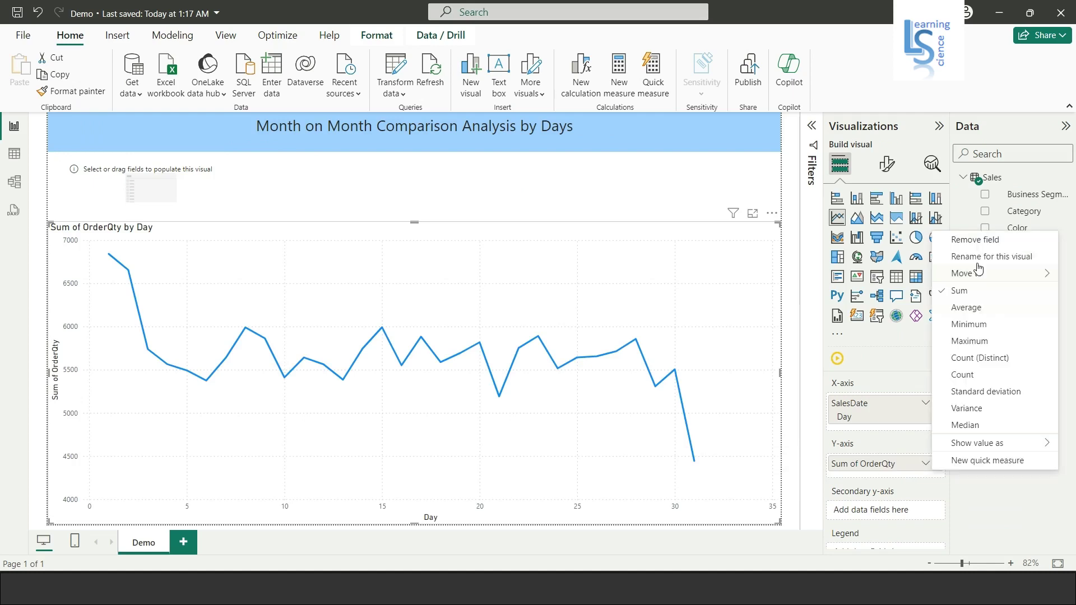
left_click(978, 259)
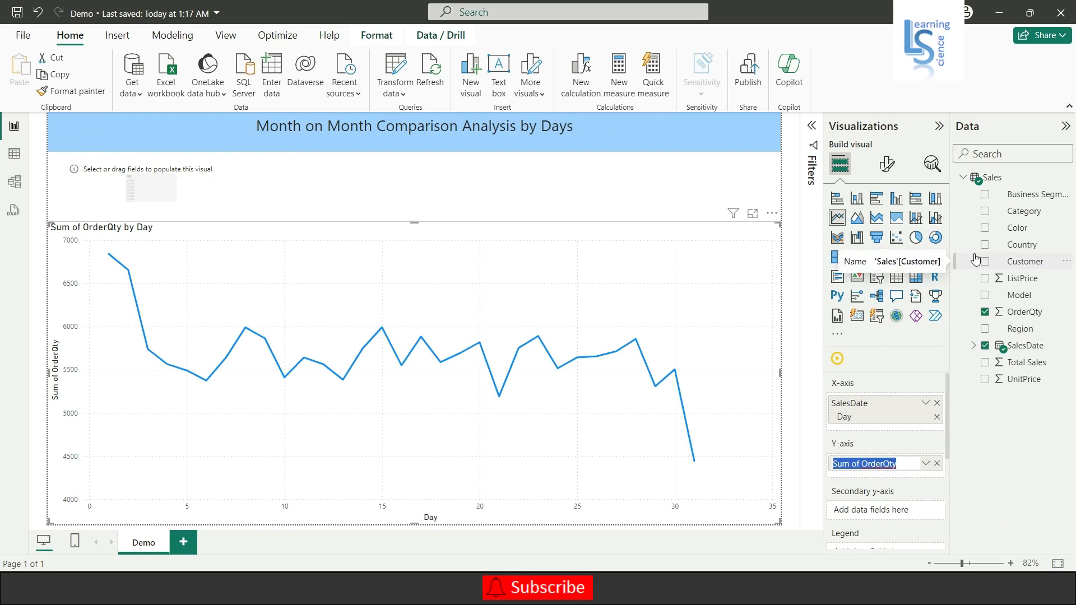
type("Total ")
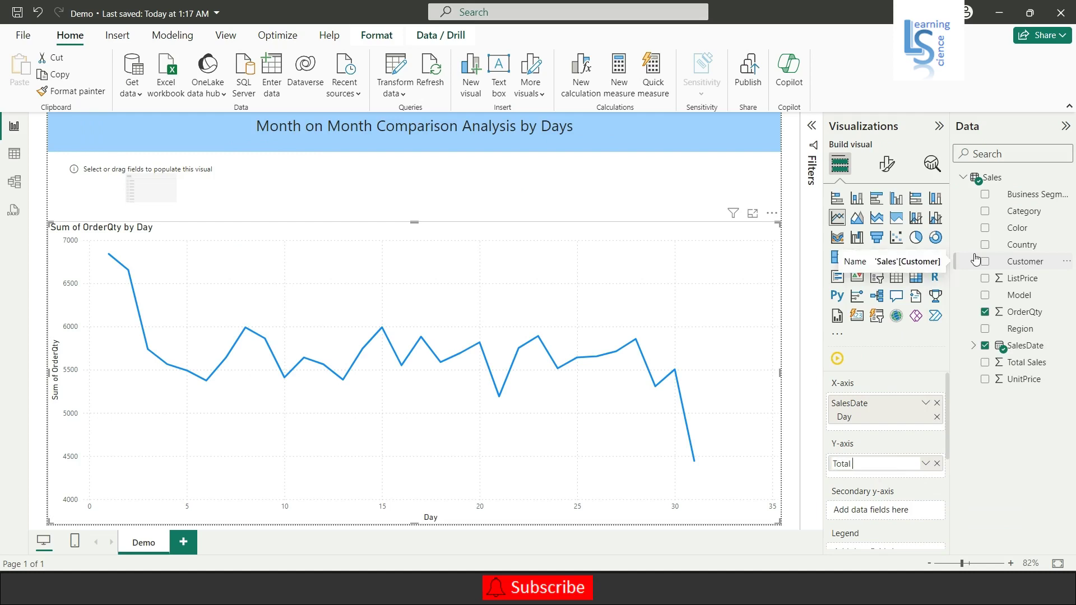
type("Order")
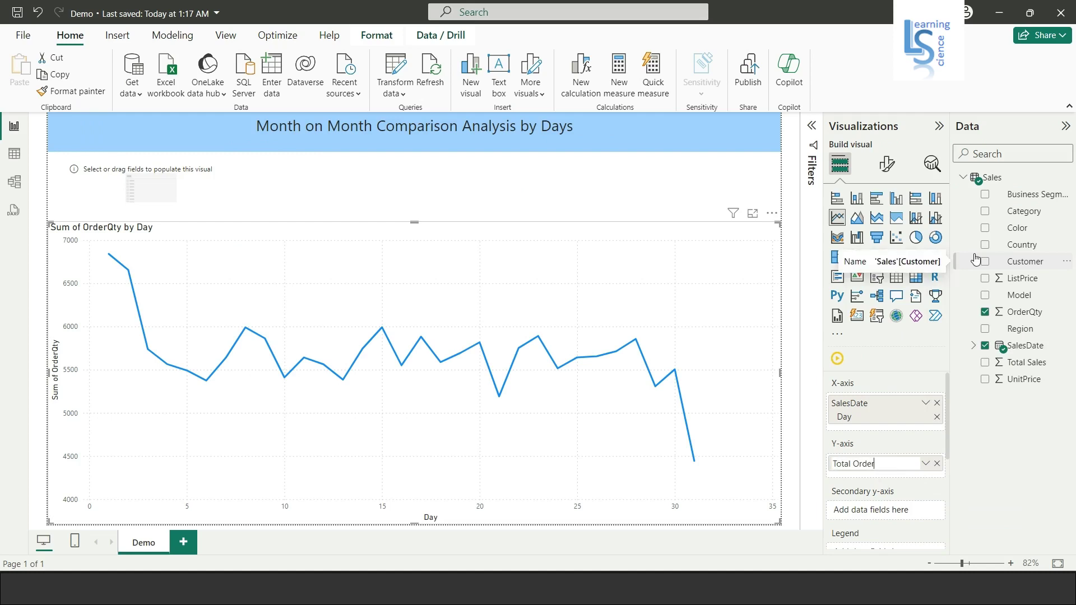
type(" Qty")
key("Return")
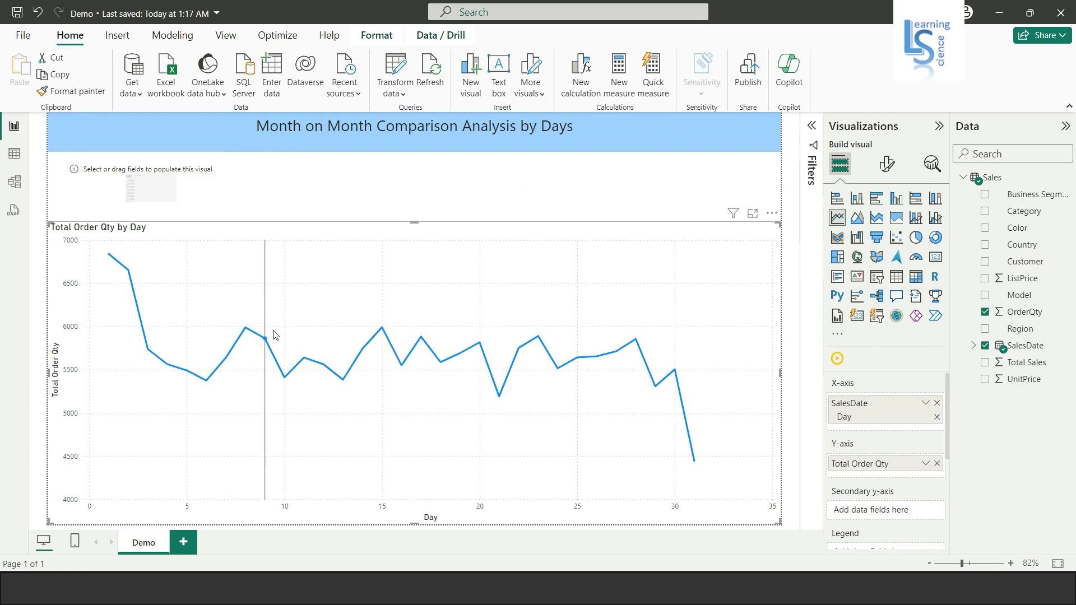
mouse_move(281, 335)
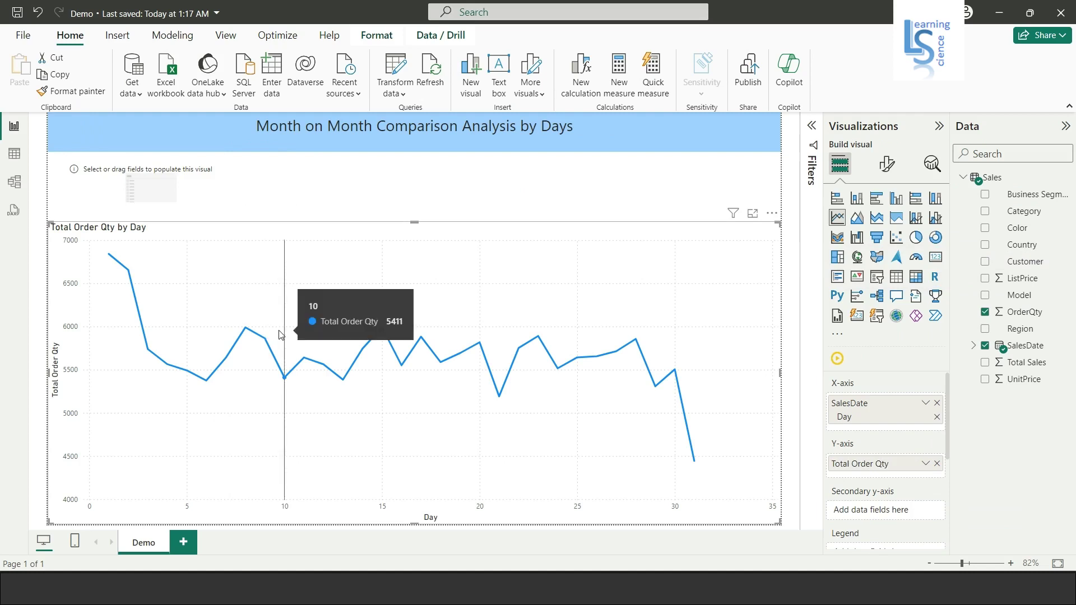
- Create a new calculated column in the Sales table and name it MonthYear
left_click(16, 160)
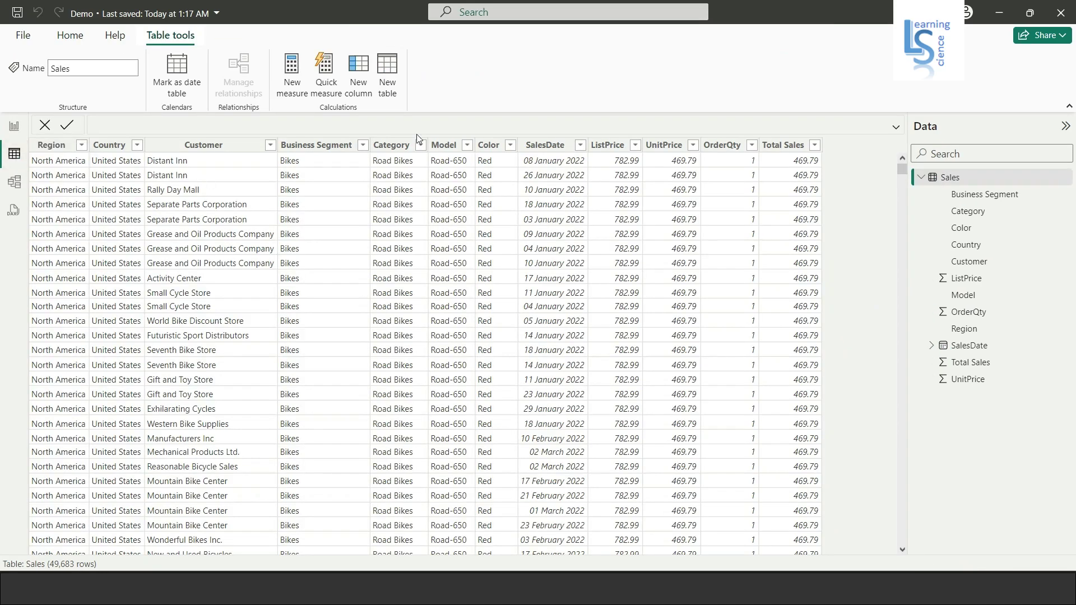
left_click(363, 83)
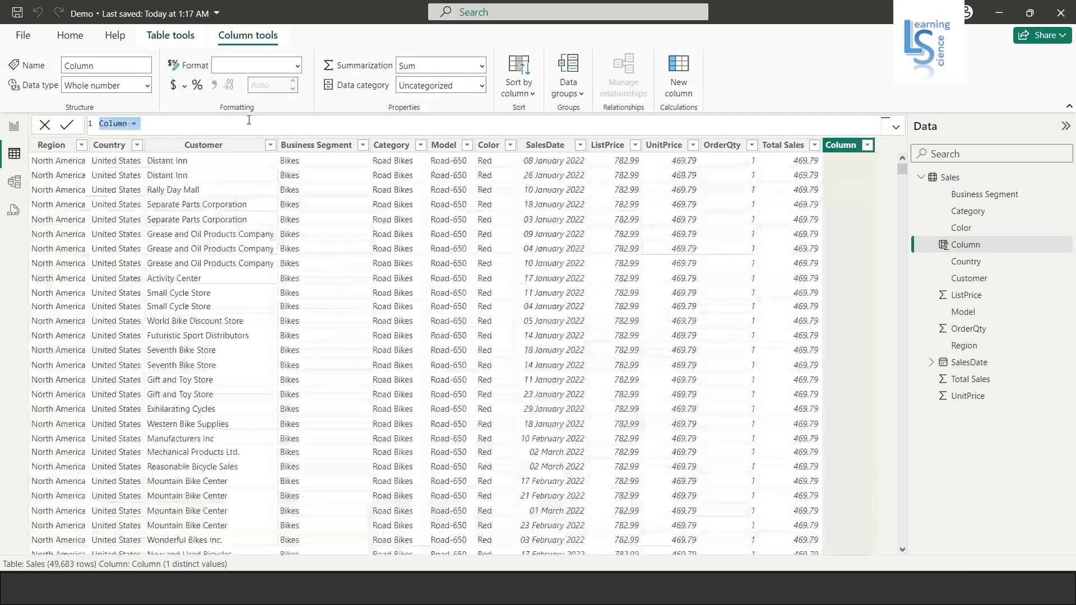
scroll(252, 124, "up", 2)
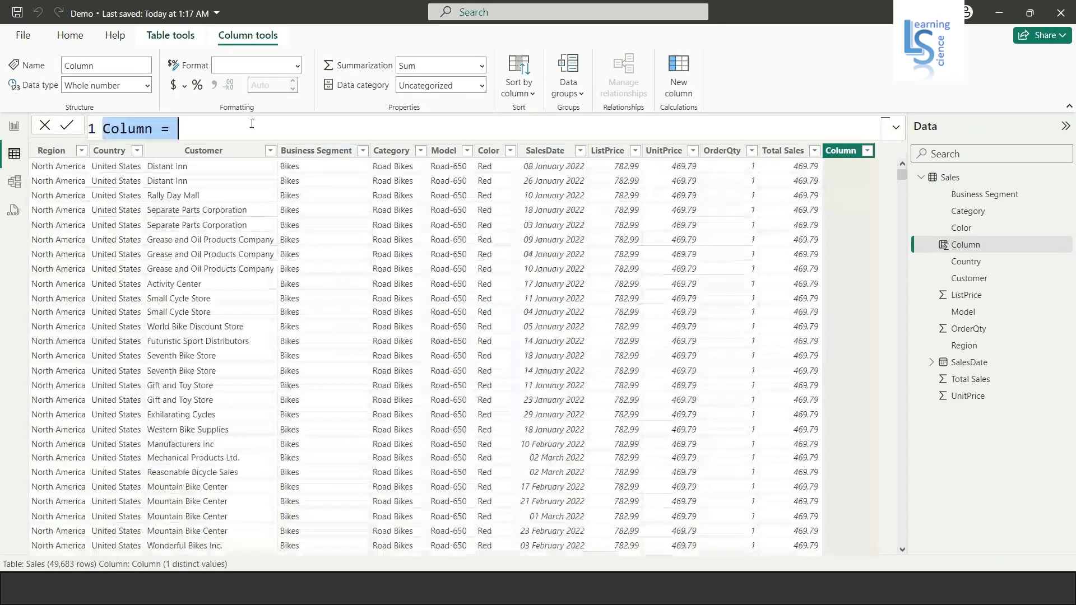
scroll(203, 130, "up", 2)
left_click(186, 138)
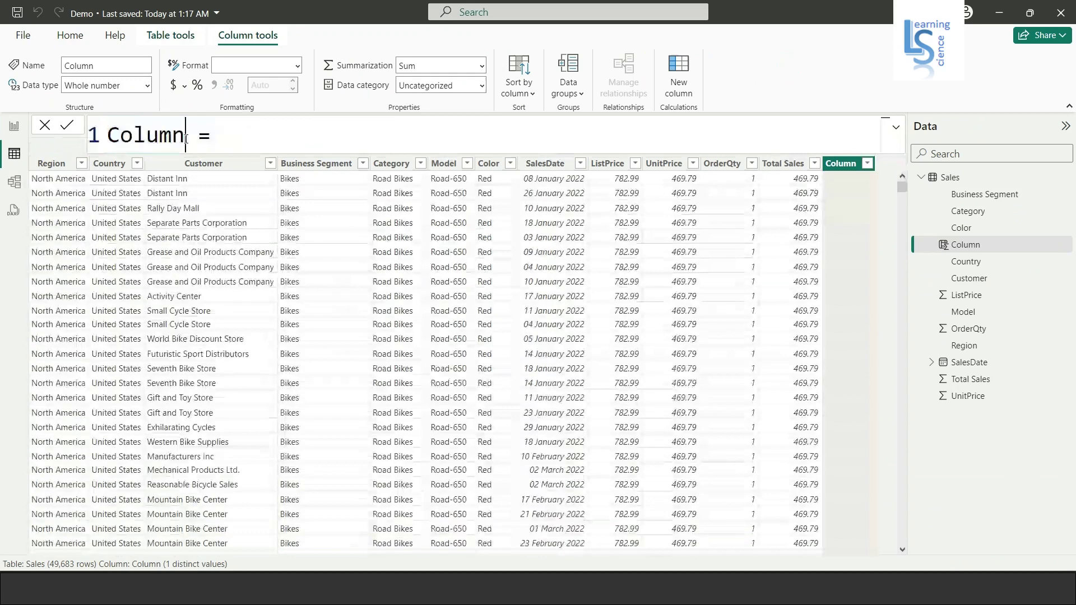
left_click_drag(186, 139, 99, 147)
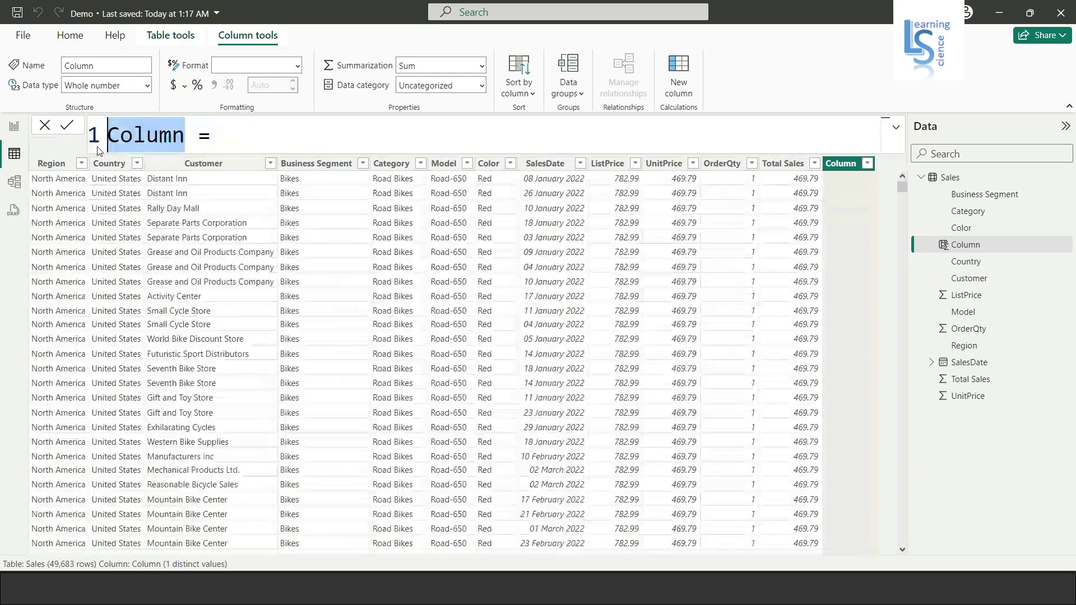
type("Mon")
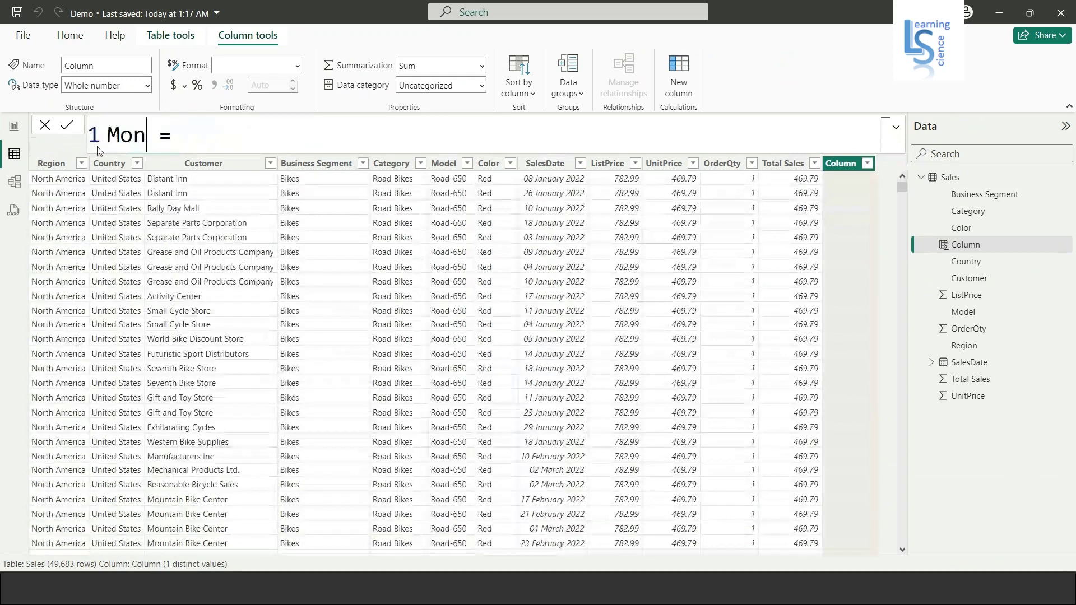
type("thY")
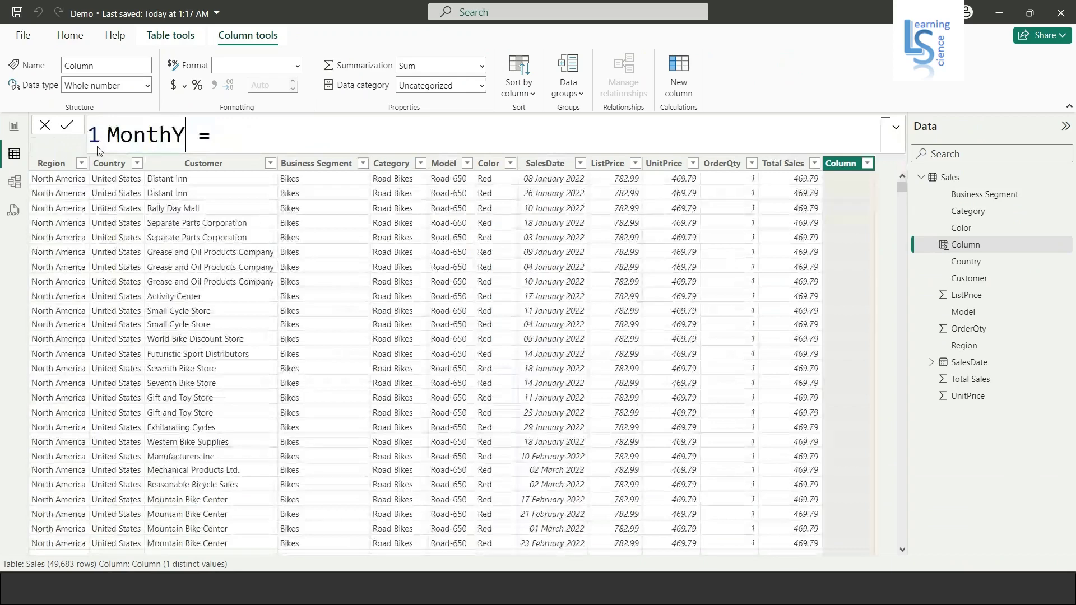
type("ear")
key("Right")
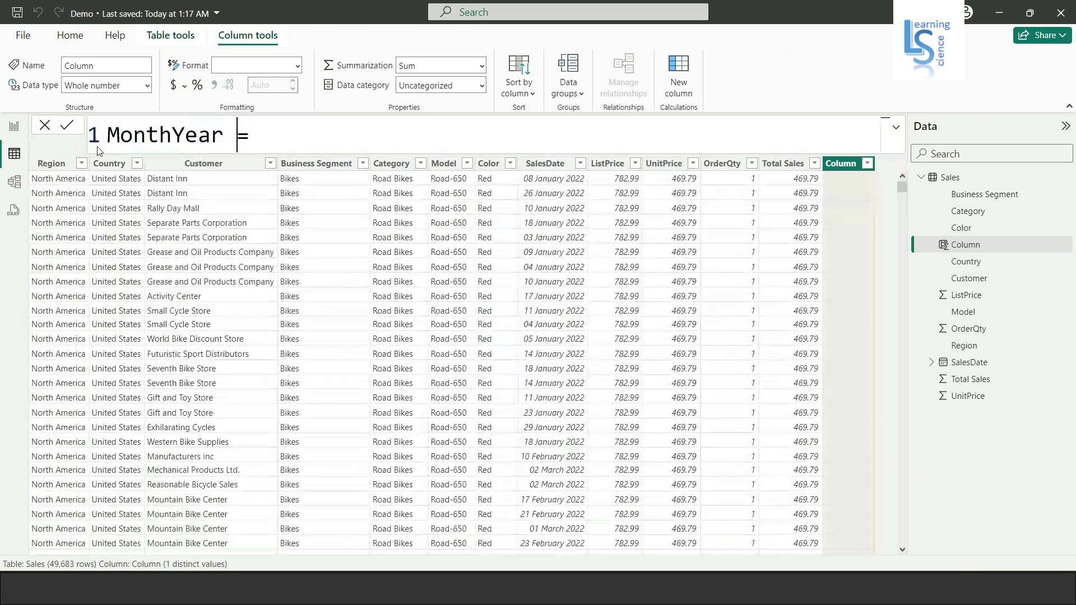
- Begin the MonthYear formula with Sales[SalesDate].[Month], joined by & to a "-" separator and another reference to the Sales table
type("Sa")
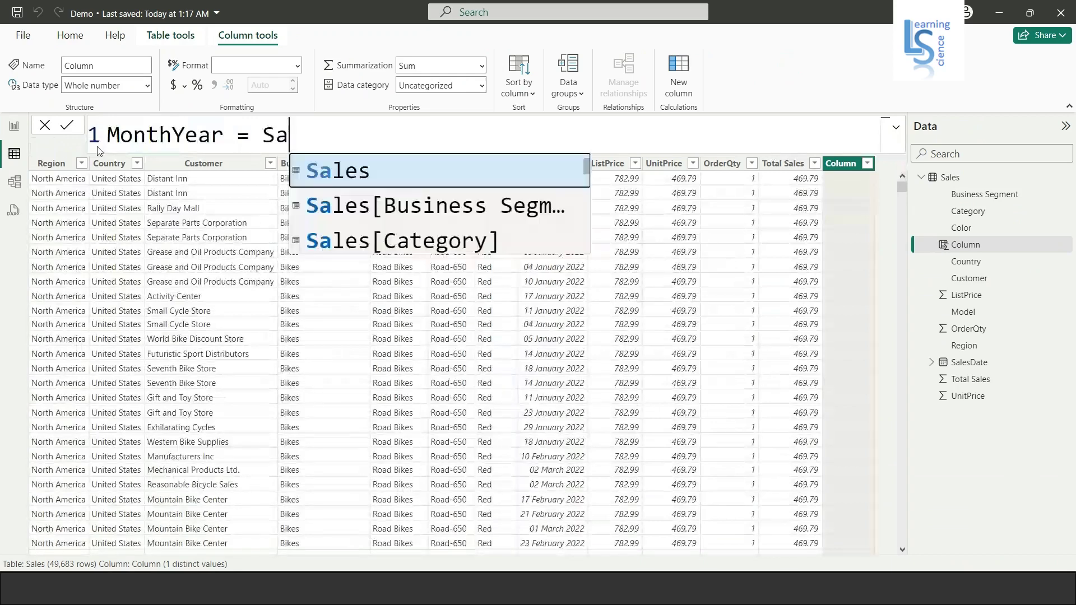
type("les")
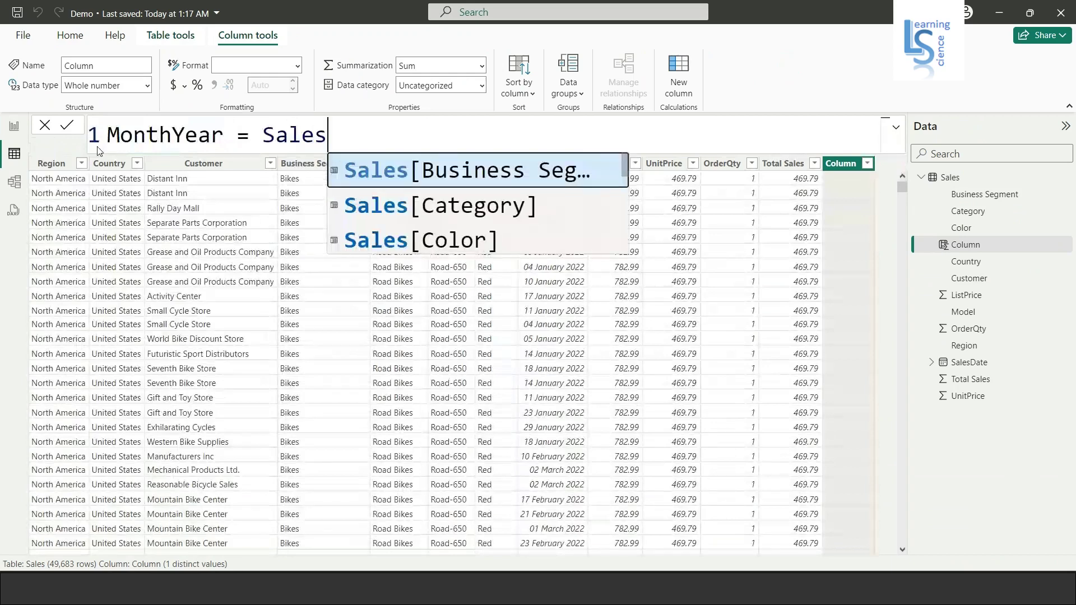
type("[da")
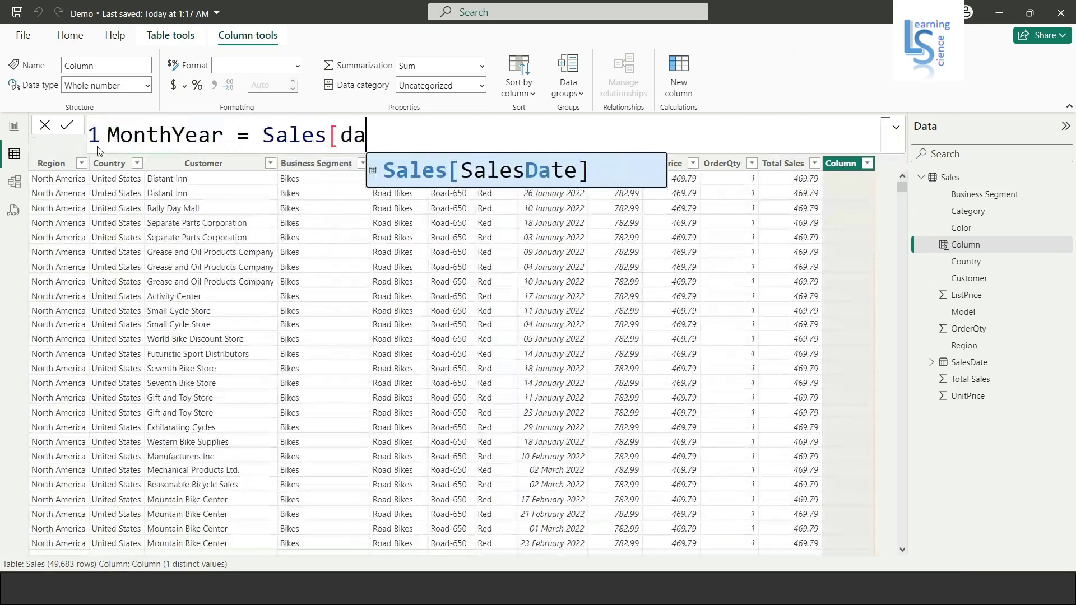
key("Tab")
type(".")
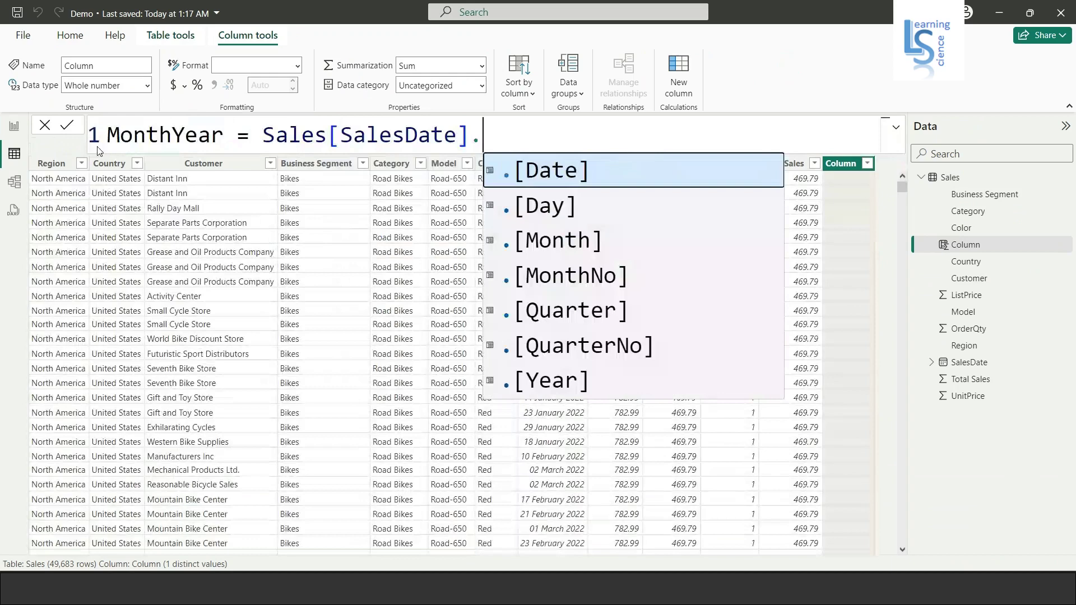
type("m")
key("BackSpace")
key("Down")
key("Down")
key("Tab")
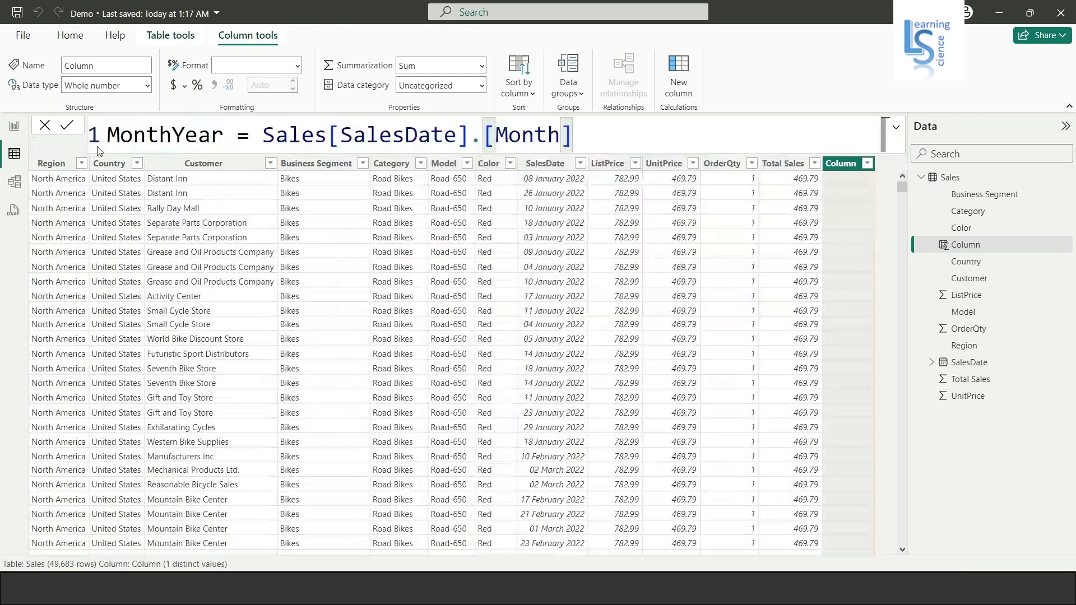
type("&")
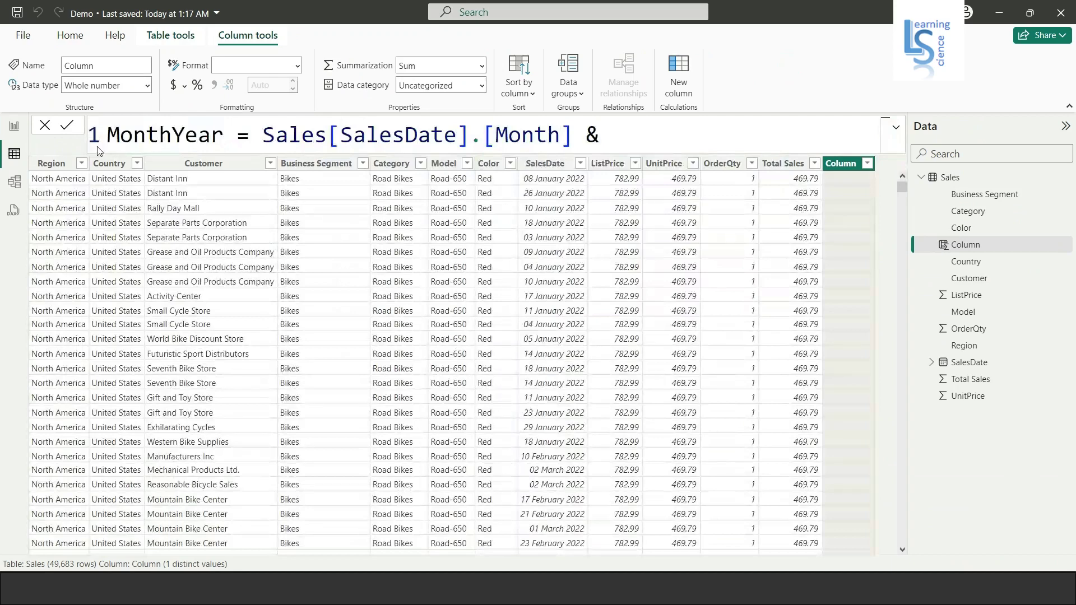
type(" \"-\" & Sales")
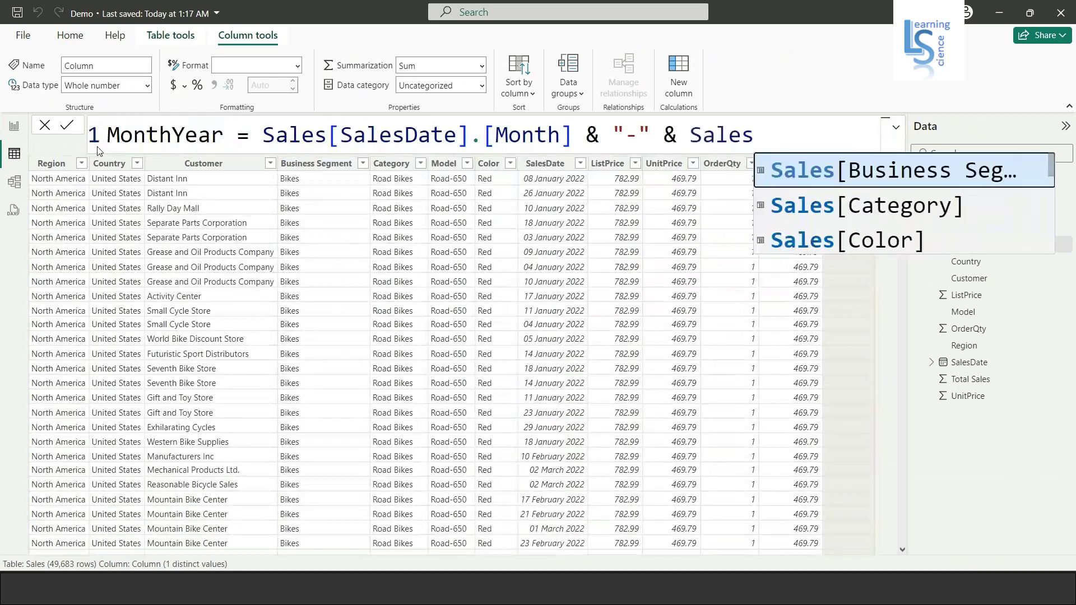
key("Tab")
key("BackSpace")
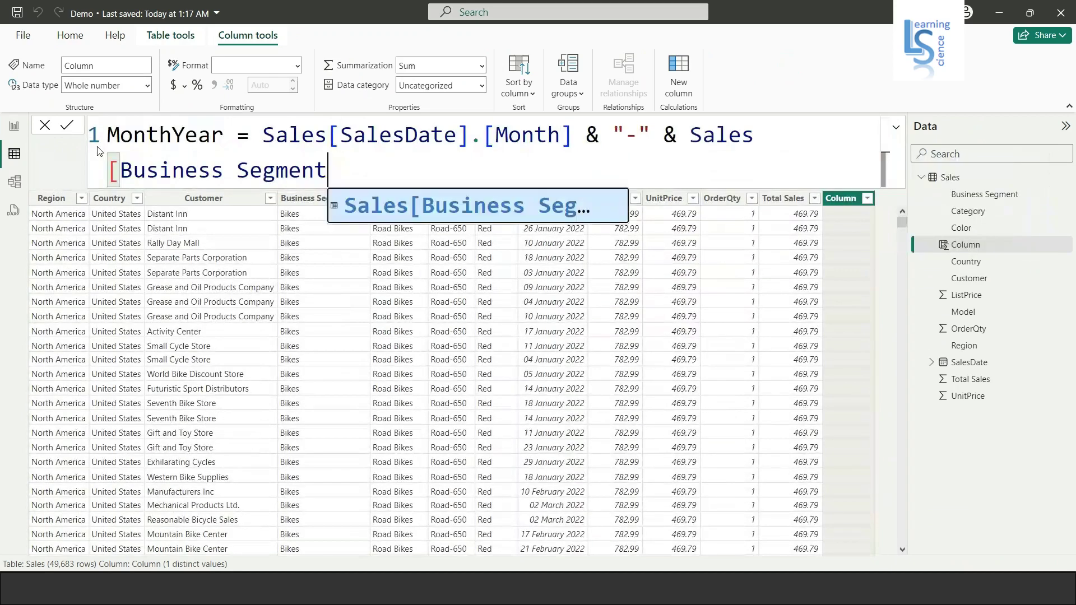
key("BackSpace")
key("BackSpace")
key("BackSpace")
key("BackSpace")
key("BackSpace")
key("BackSpace")
key("BackSpace")
key("BackSpace")
key("BackSpace")
key("BackSpace")
key("BackSpace")
key("BackSpace")
key("BackSpace")
key("BackSpace")
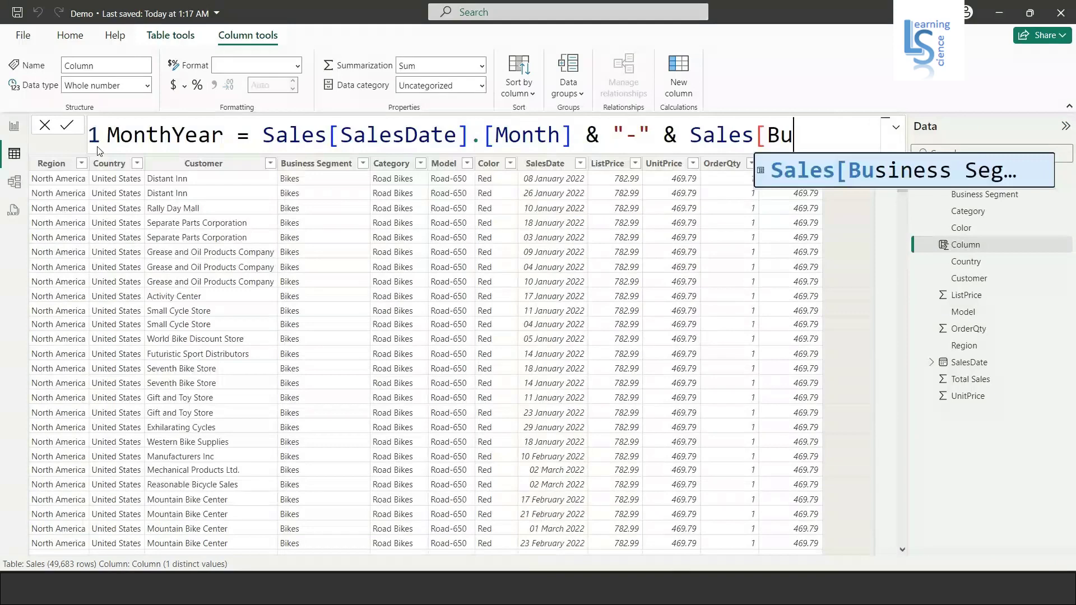
key("BackSpace")
key("BackSpace")
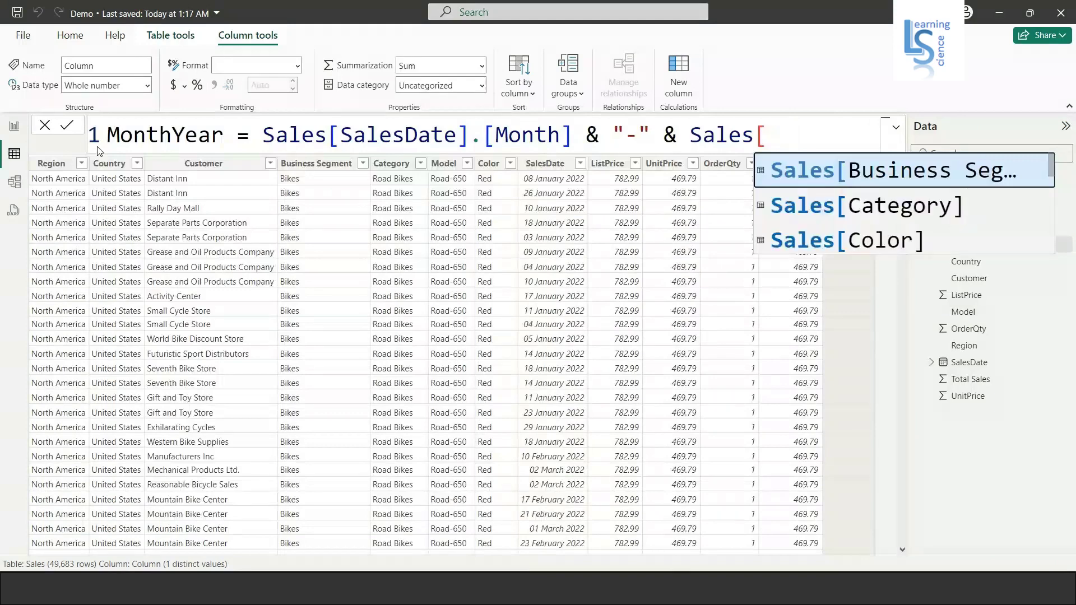
- Complete the MonthYear formula with Sales[SalesDate].[Year] after the hyphen and commit the calculated column
type("sal")
key("Tab")
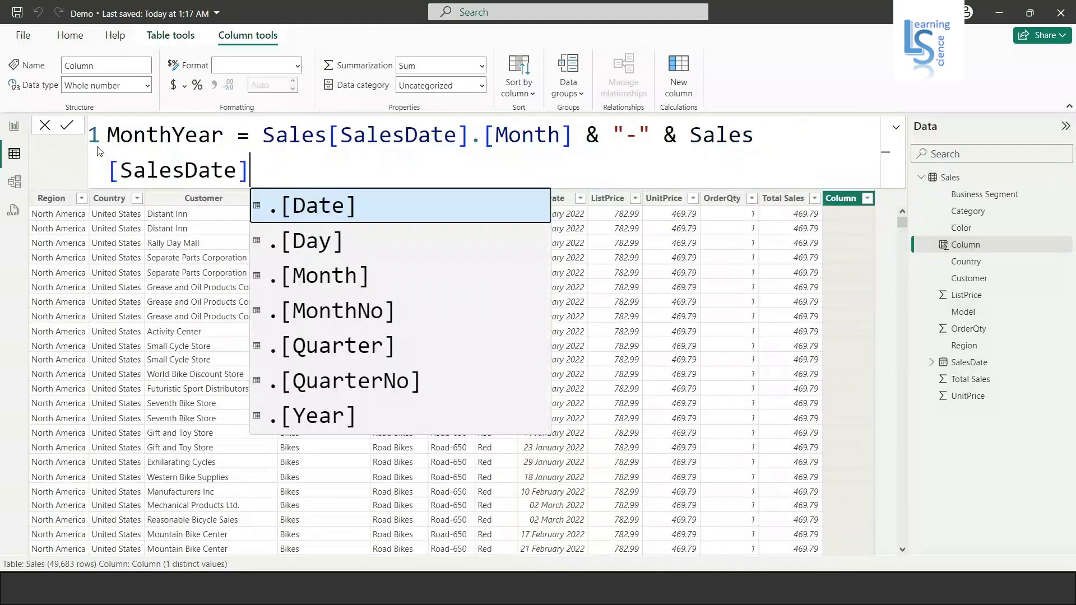
type(".")
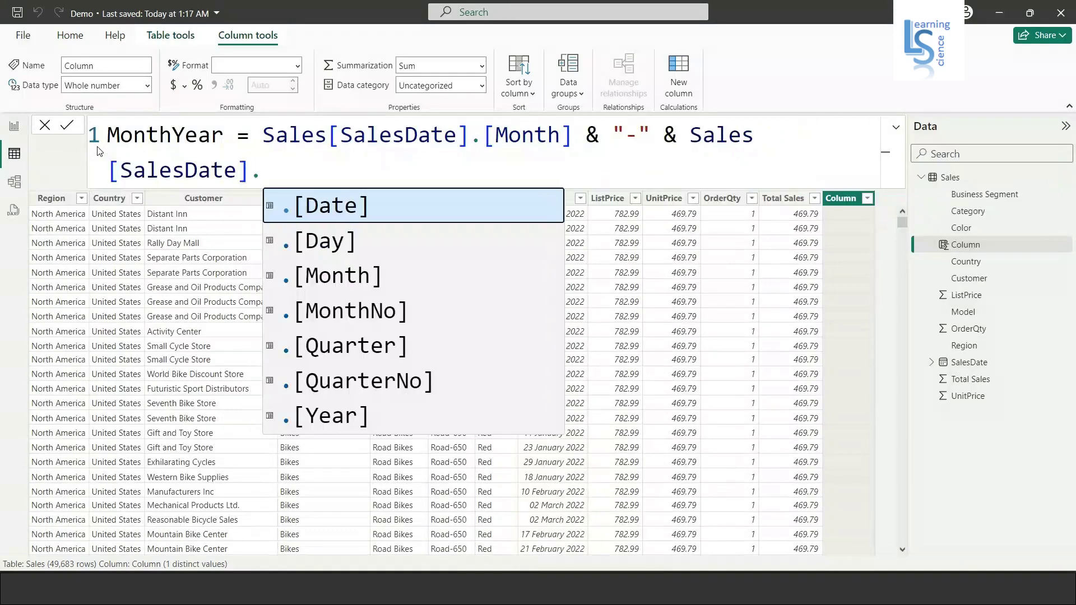
type("y")
key("BackSpace")
key("Down")
key("Down")
key("Down")
key("Down")
key("Down")
key("Down")
key("Tab")
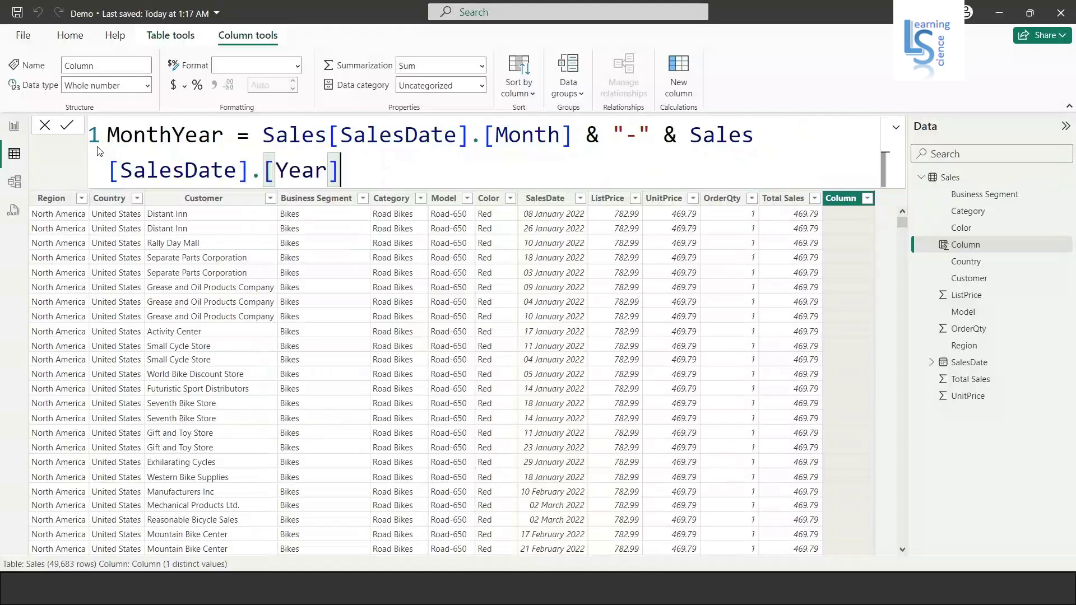
key("Return")
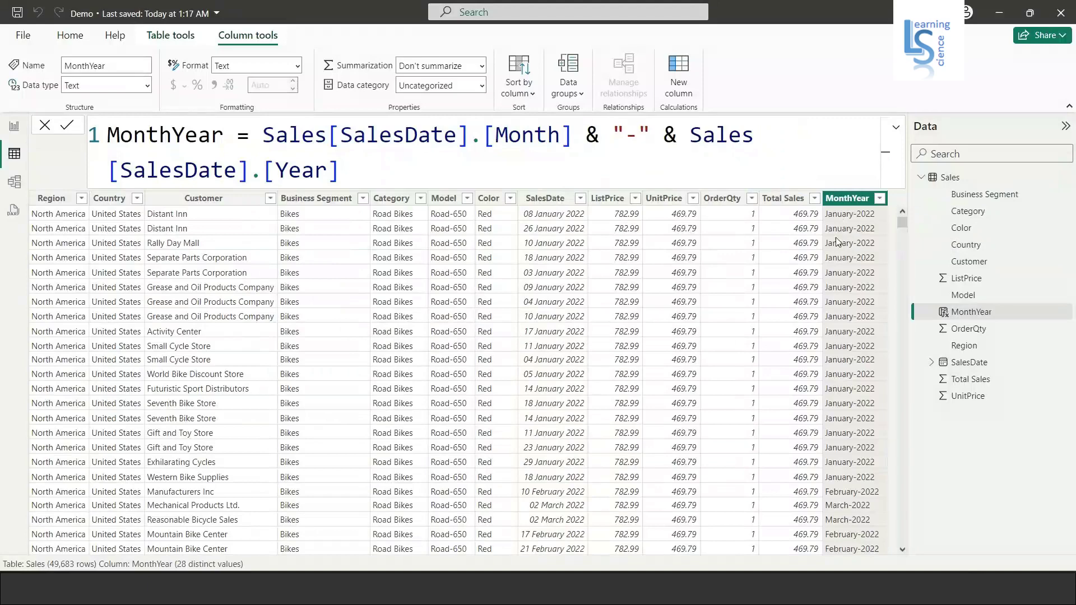
- Change the MonthYear column's data type to Date and set its format to March, 2001 (mmmm, yyyy)
scroll(844, 314, "down", 6)
scroll(858, 358, "down", 2)
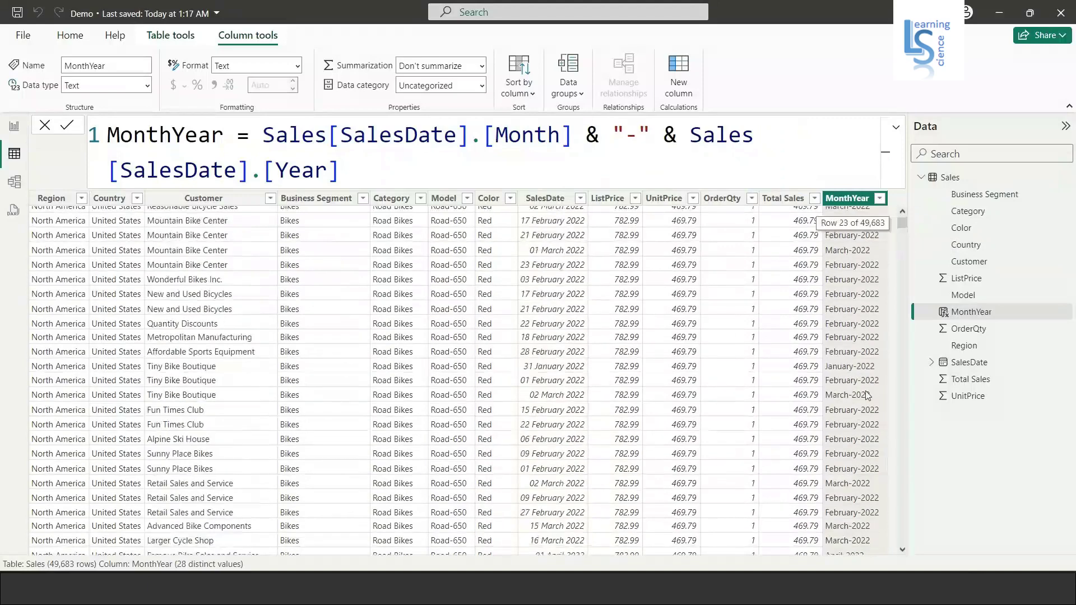
scroll(792, 279, "up", 8)
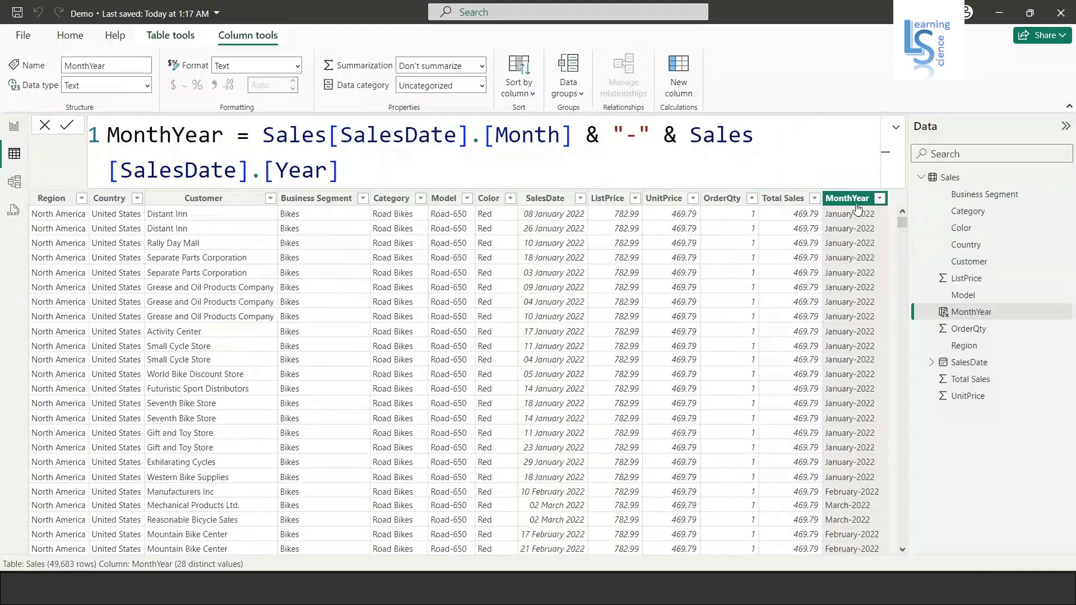
left_click(148, 88)
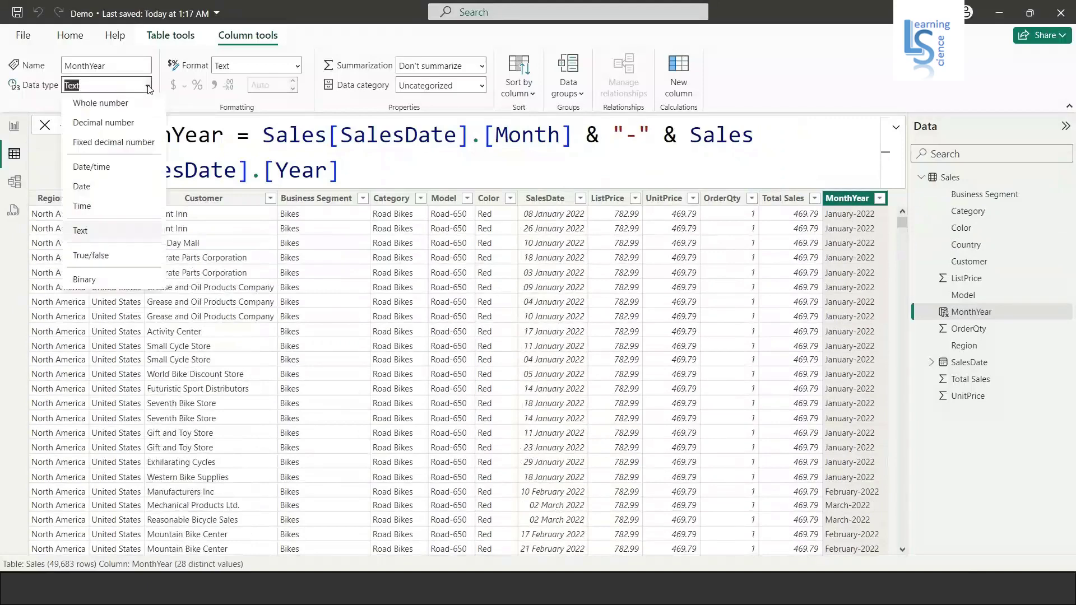
left_click(82, 187)
left_click(620, 354)
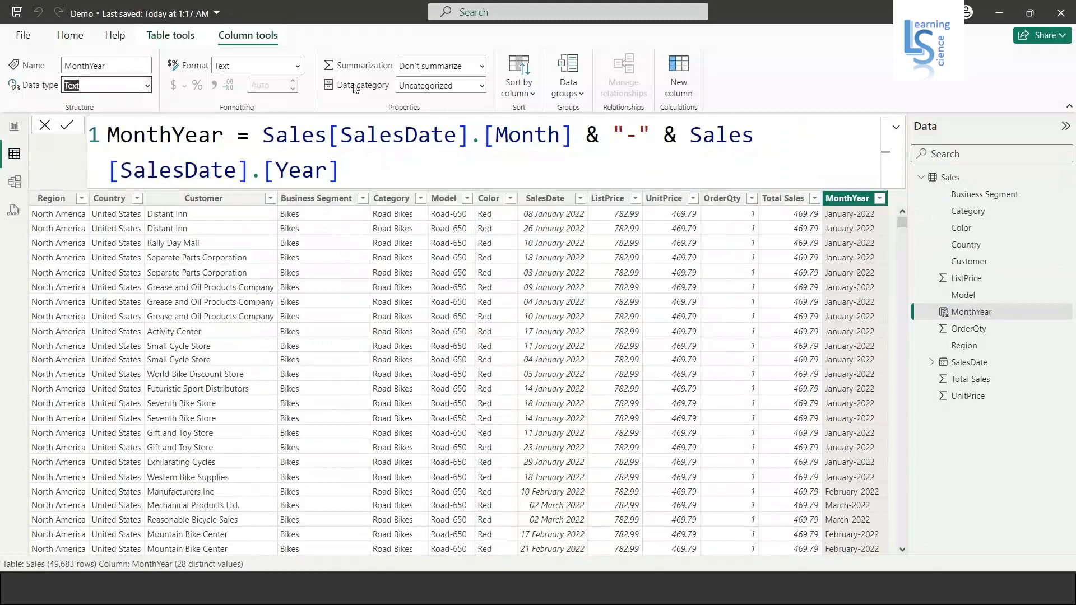
left_click(298, 66)
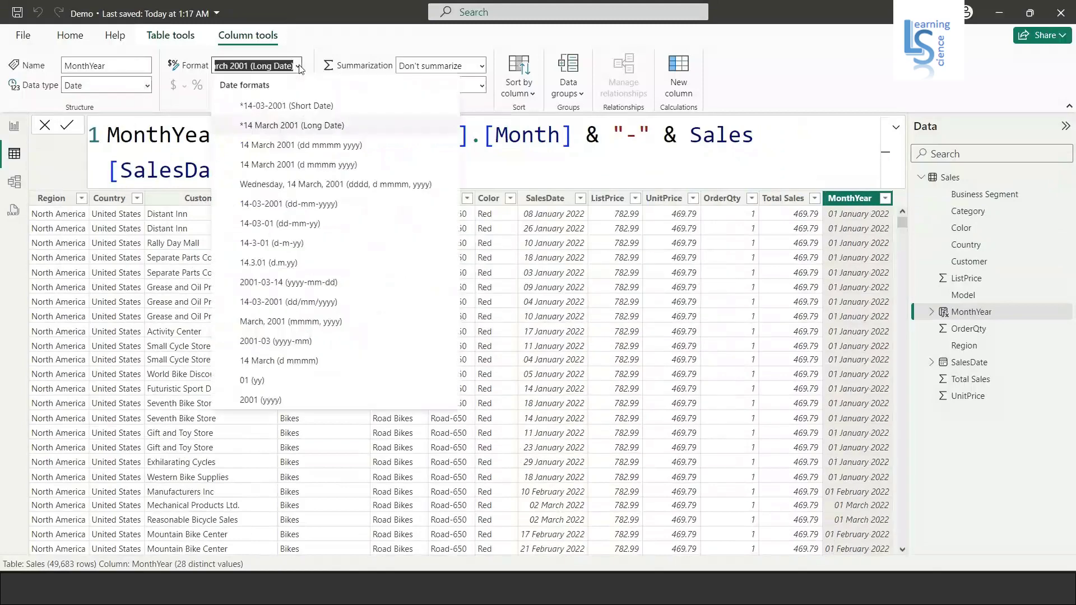
left_click(301, 322)
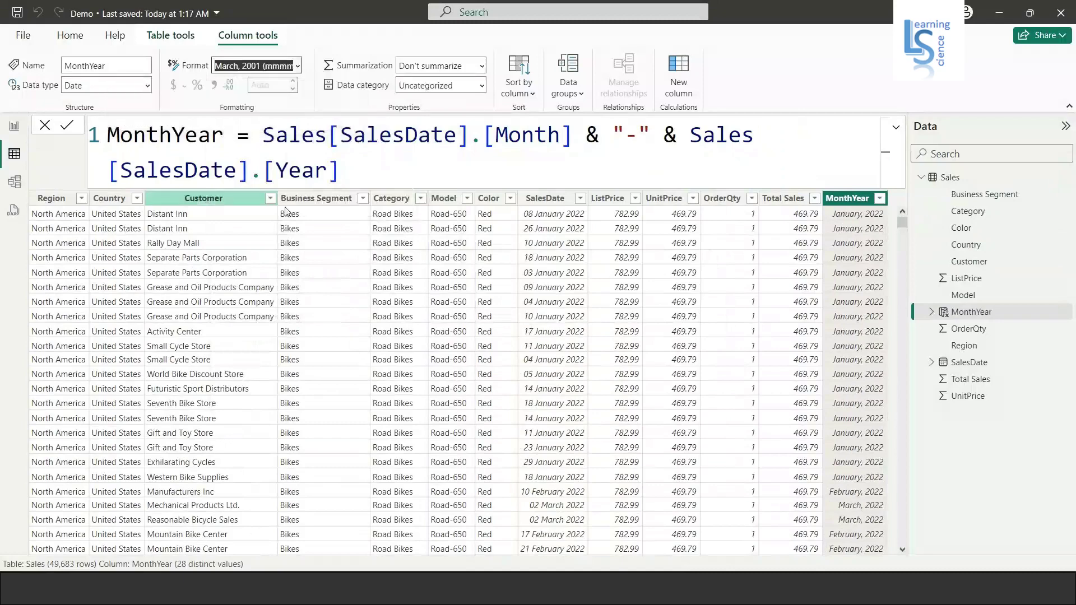
left_click(383, 167)
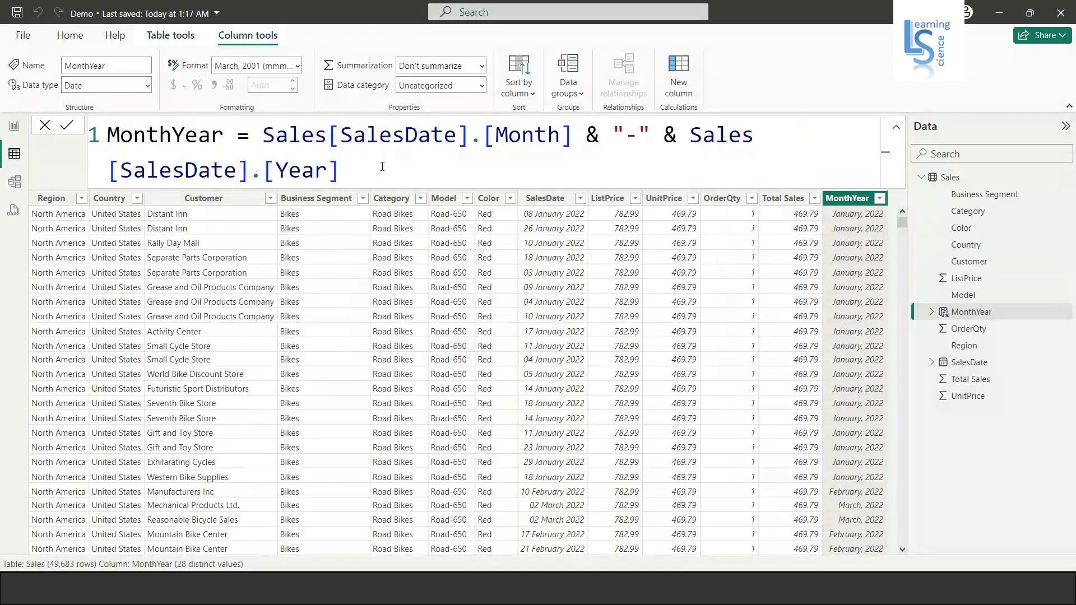
left_click(382, 167)
- Return to the report page and assign MonthYear as the field of the empty slicer above the line chart
left_click(15, 129)
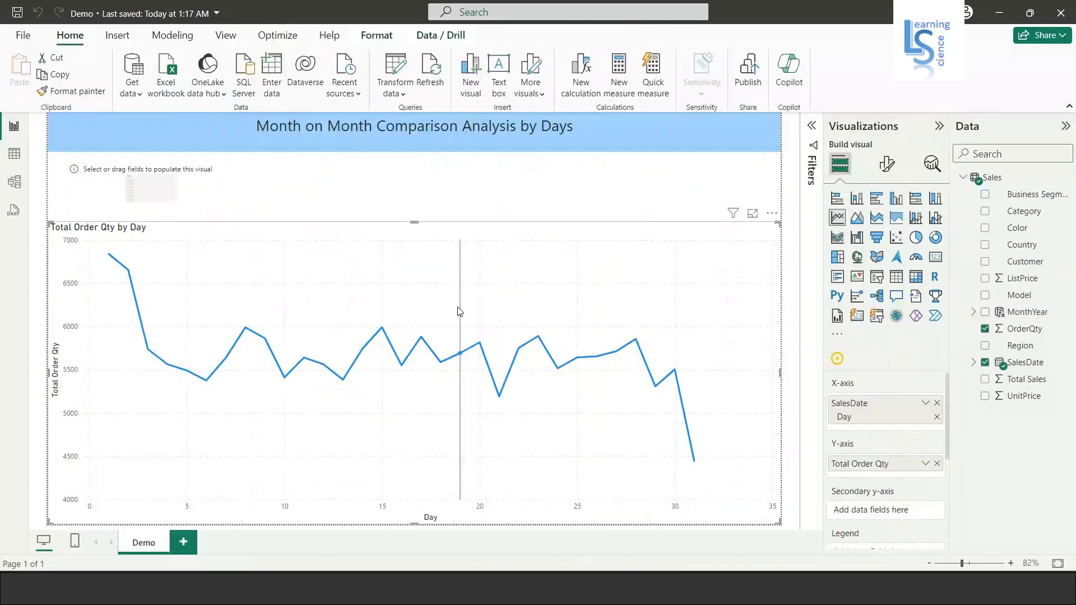
mouse_move(460, 311)
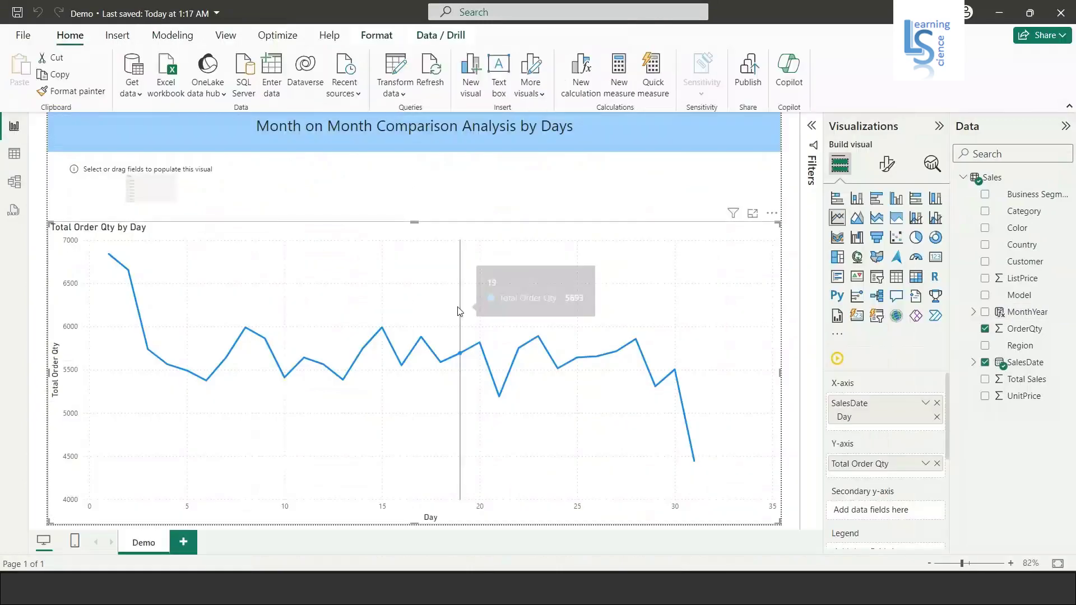
left_click(985, 328)
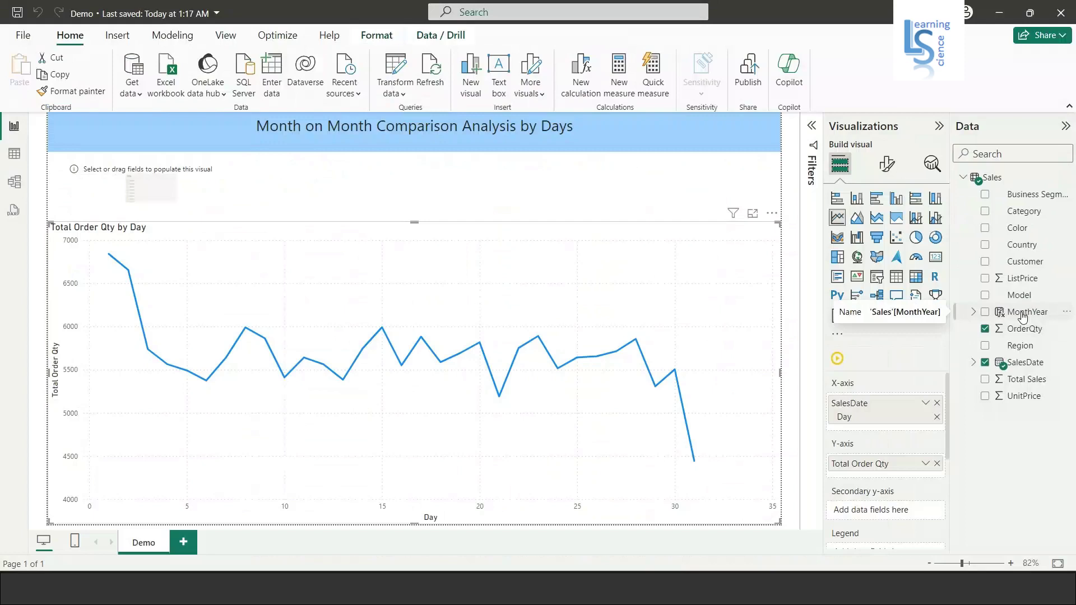
scroll(944, 425, "down", 1)
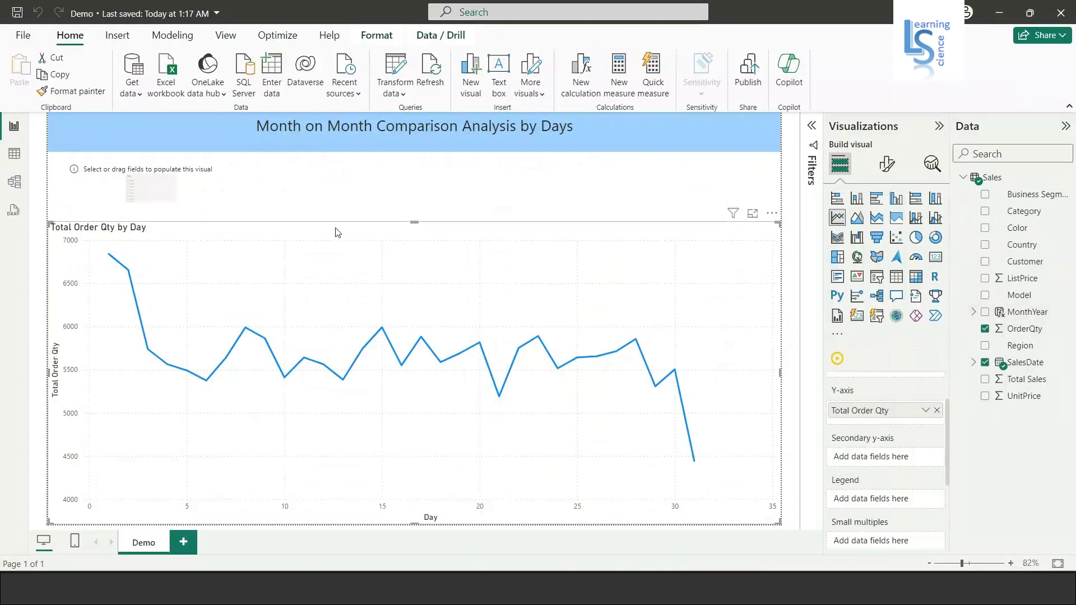
left_click(223, 188)
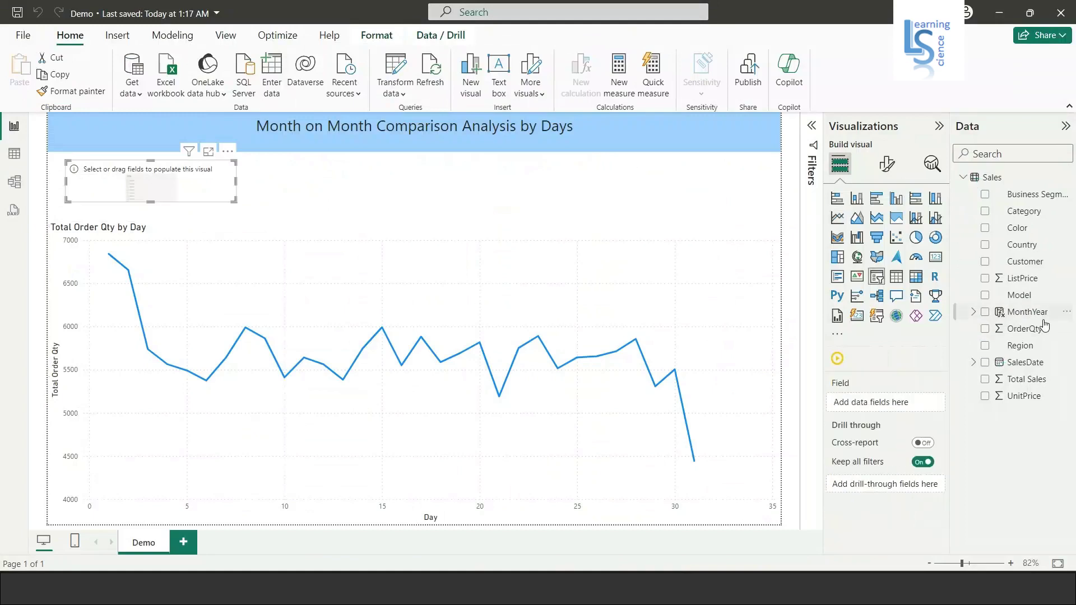
left_click_drag(1043, 321, 899, 414)
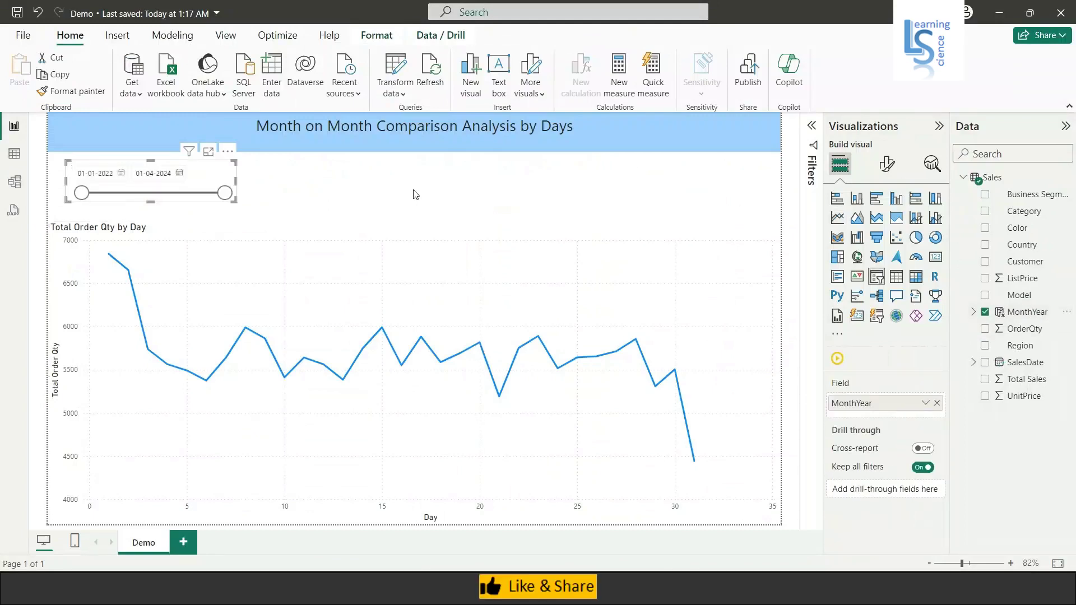
- Change the MonthYear slicer's style to Dropdown in its slicer settings
left_click(887, 164)
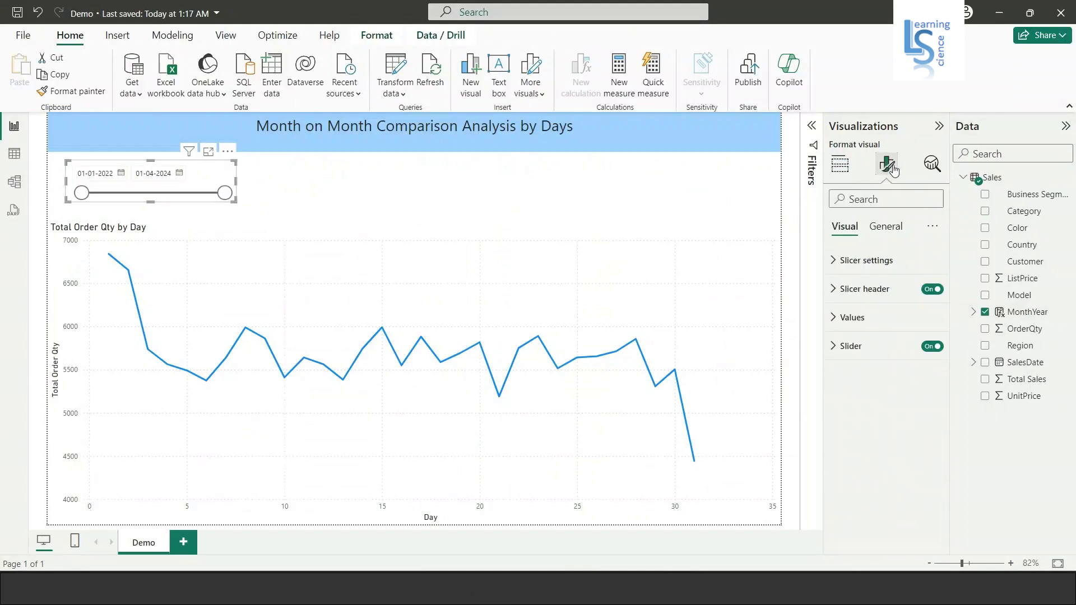
left_click(832, 261)
left_click(927, 334)
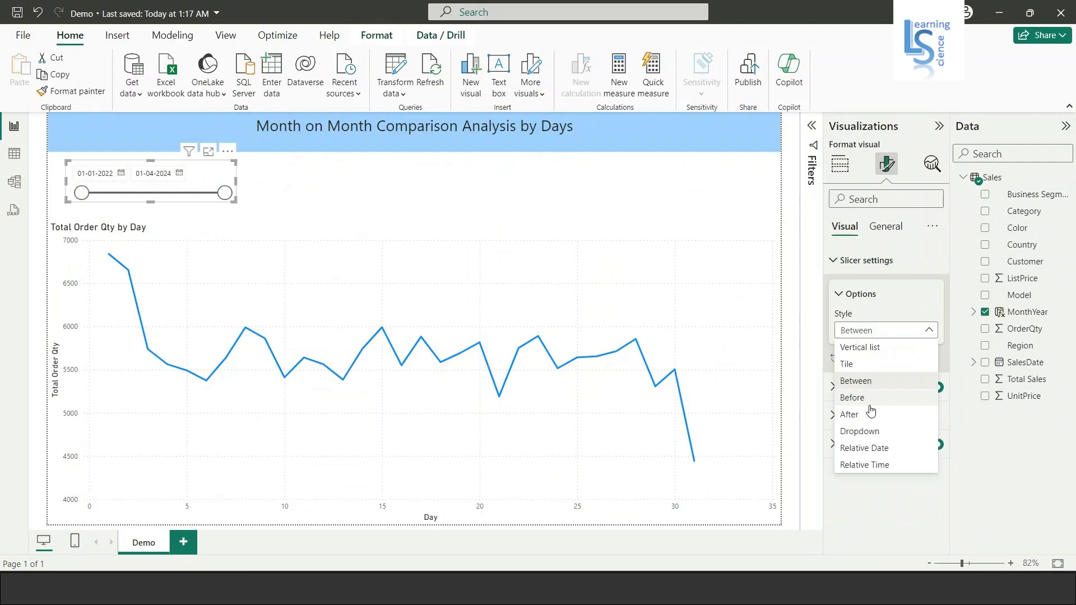
left_click(873, 432)
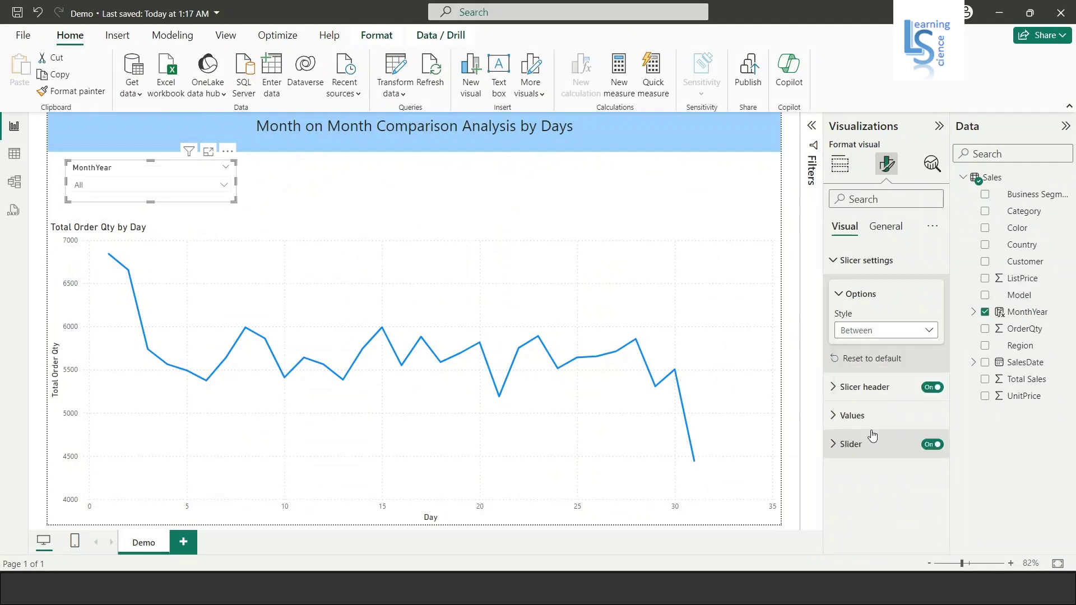
- Add MonthYear to the line chart's Legend so each month is plotted as its own line by day
left_click(666, 281)
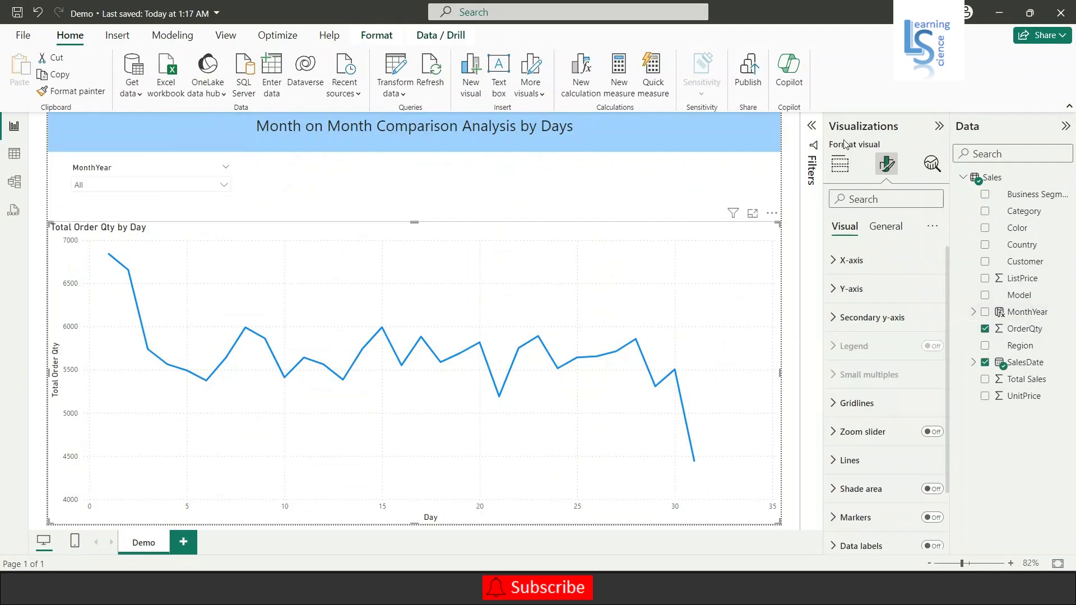
left_click(840, 165)
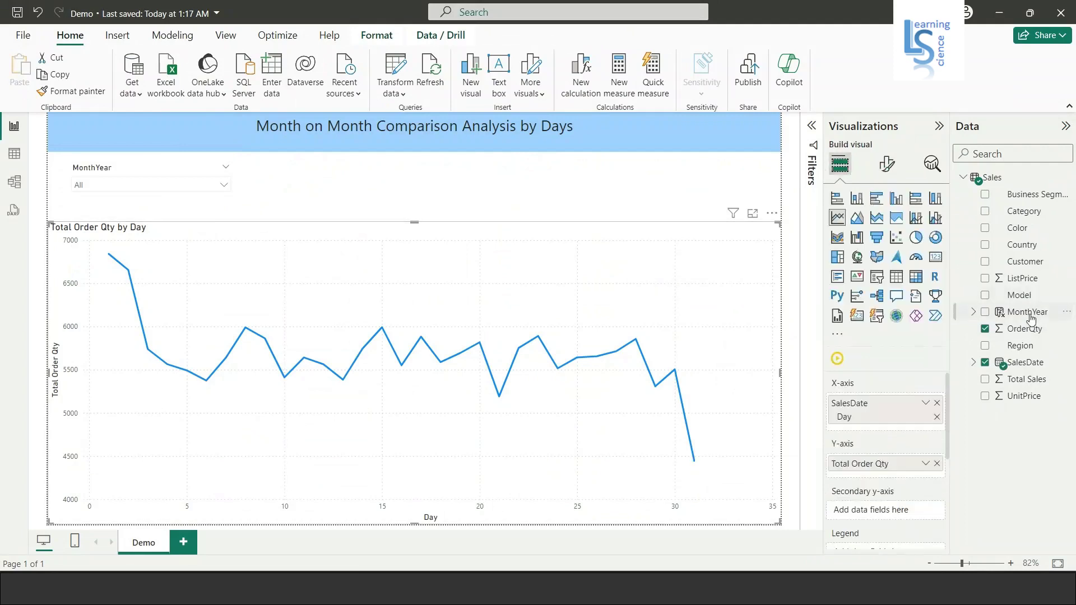
scroll(908, 437, "down", 1)
scroll(908, 437, "down", 2)
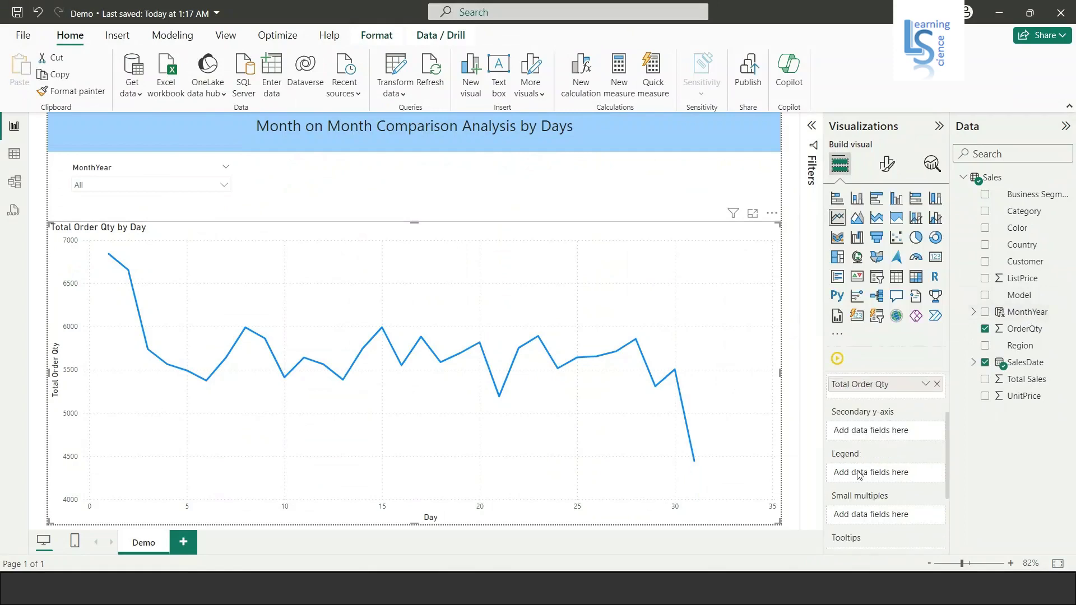
left_click_drag(1033, 304, 904, 474)
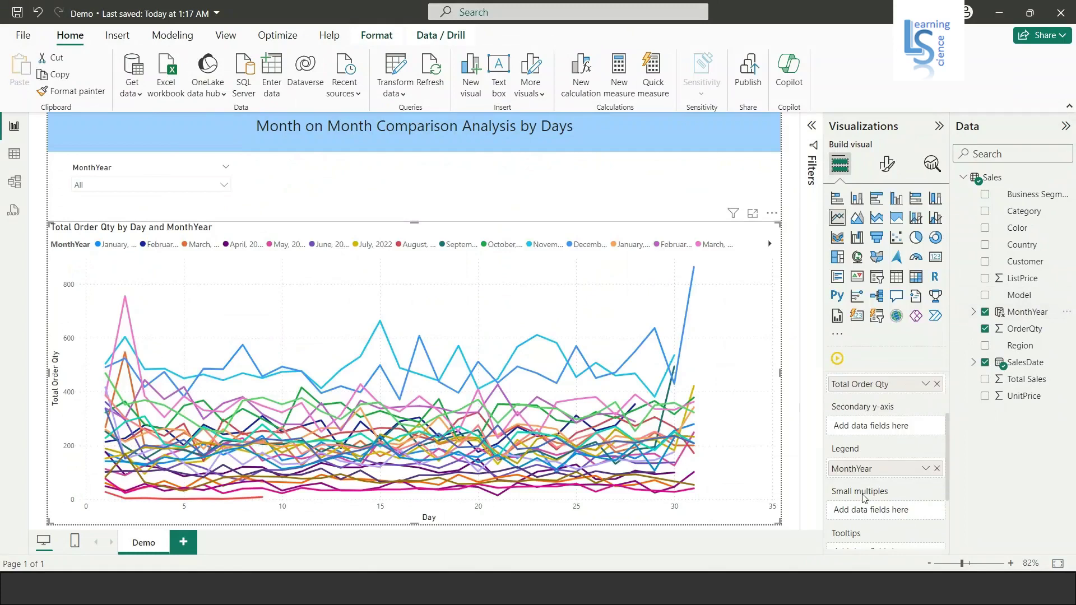
mouse_move(409, 426)
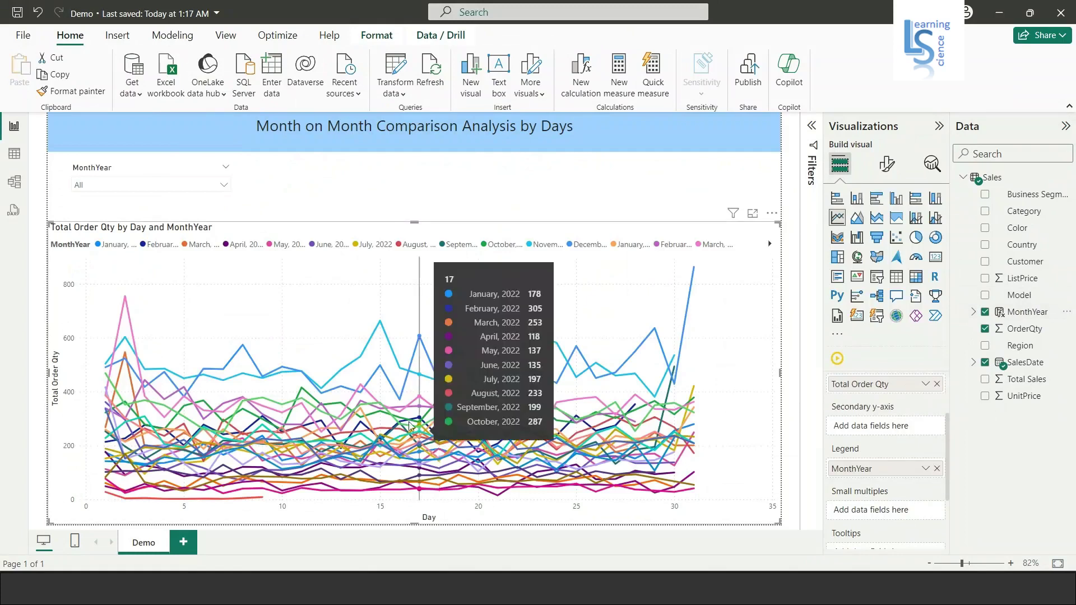
- Filter the line chart to January, 2022 and March, 2022 with the MonthYear slicer
left_click(224, 186)
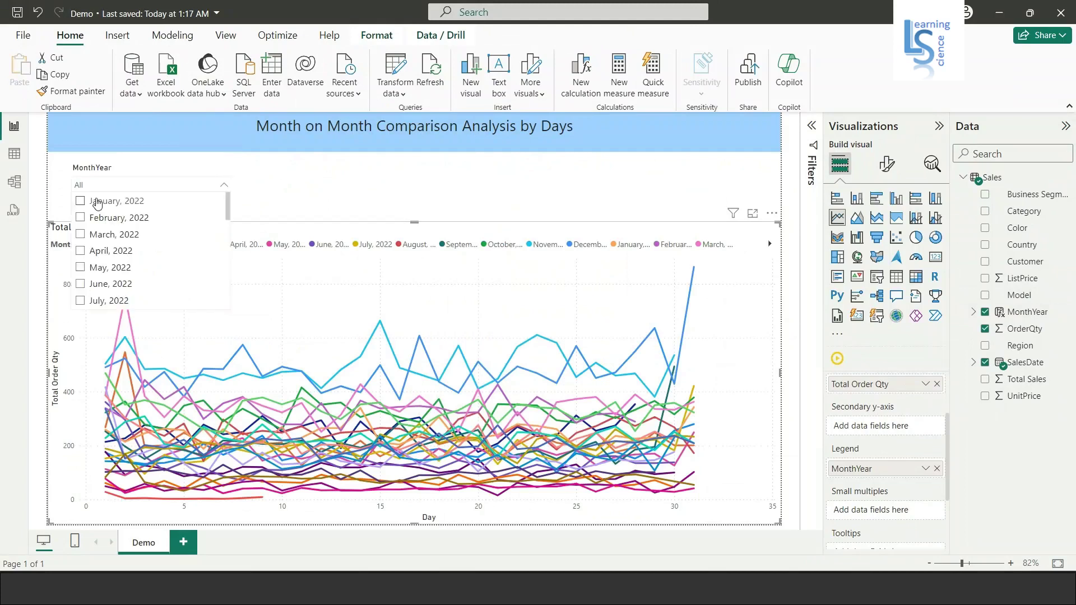
left_click(81, 202)
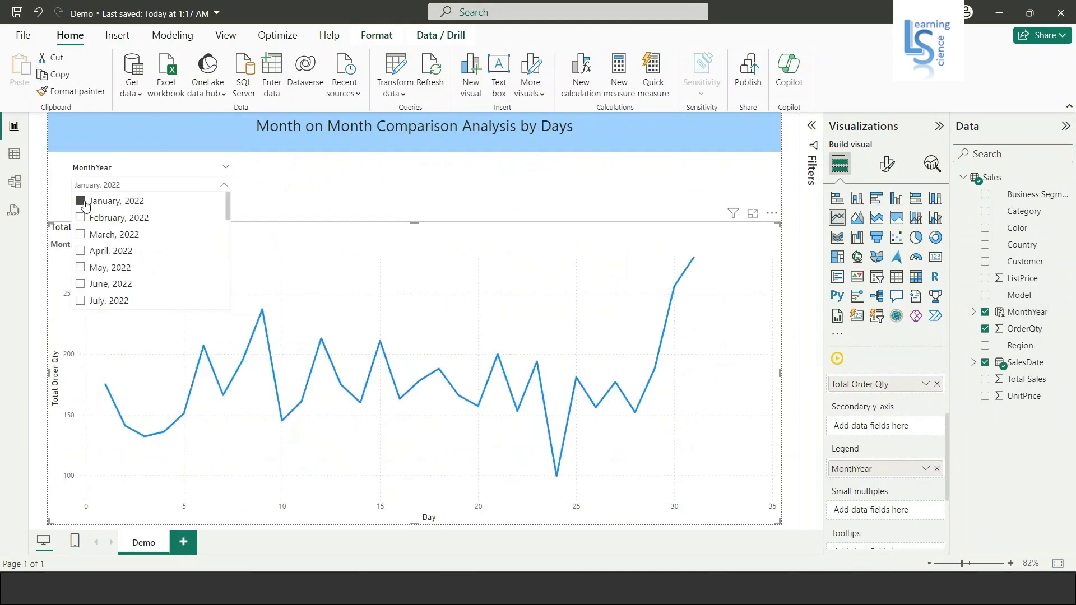
left_click(81, 236)
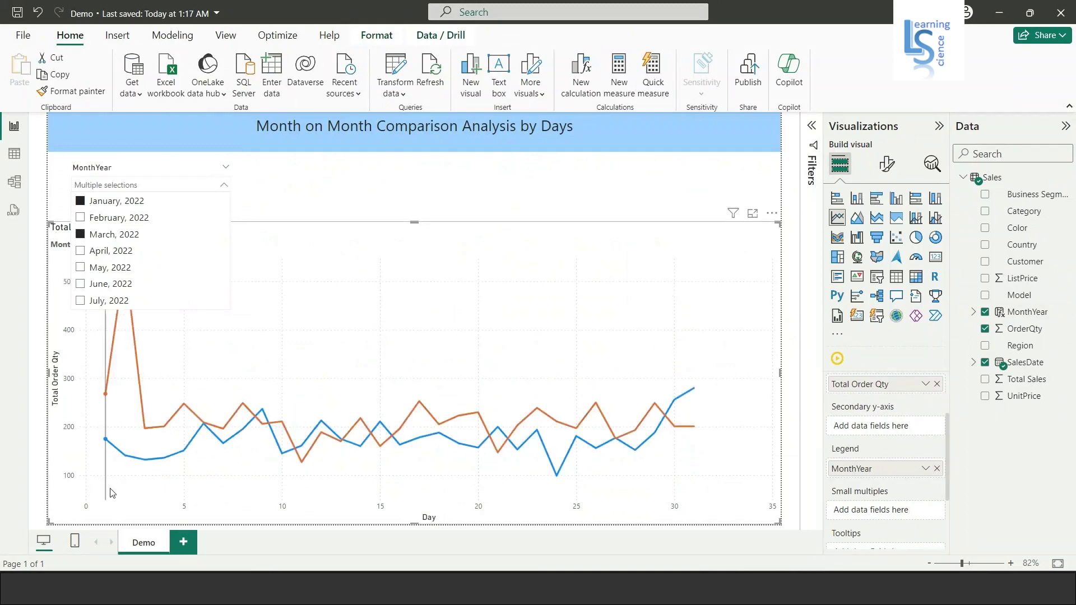
- Change the line chart's X-axis type to Categorical in its visual formatting
left_click(888, 164)
left_click(832, 264)
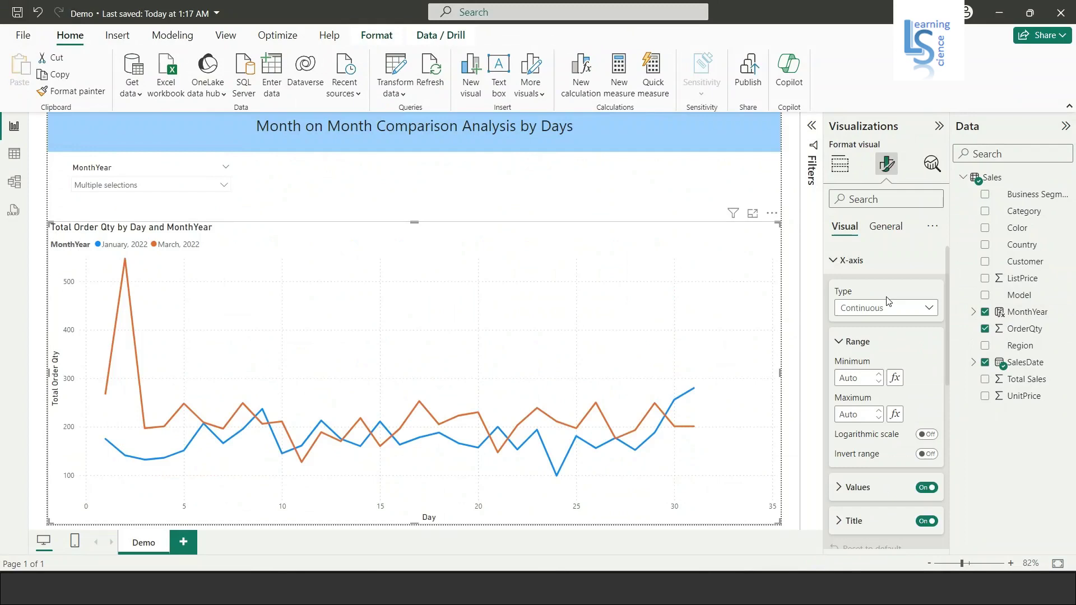
left_click(888, 306)
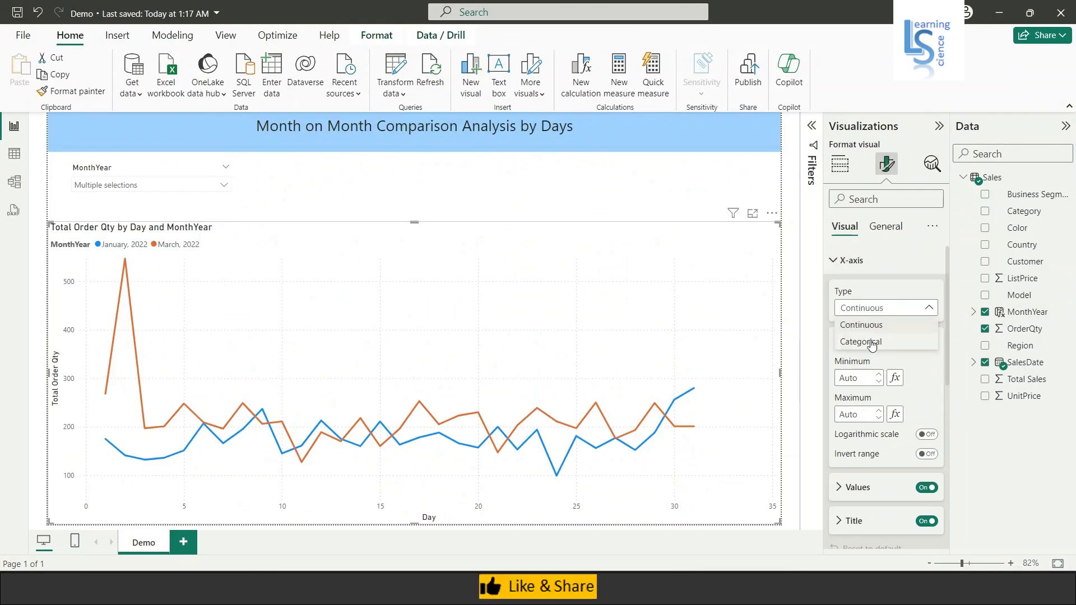
left_click(872, 343)
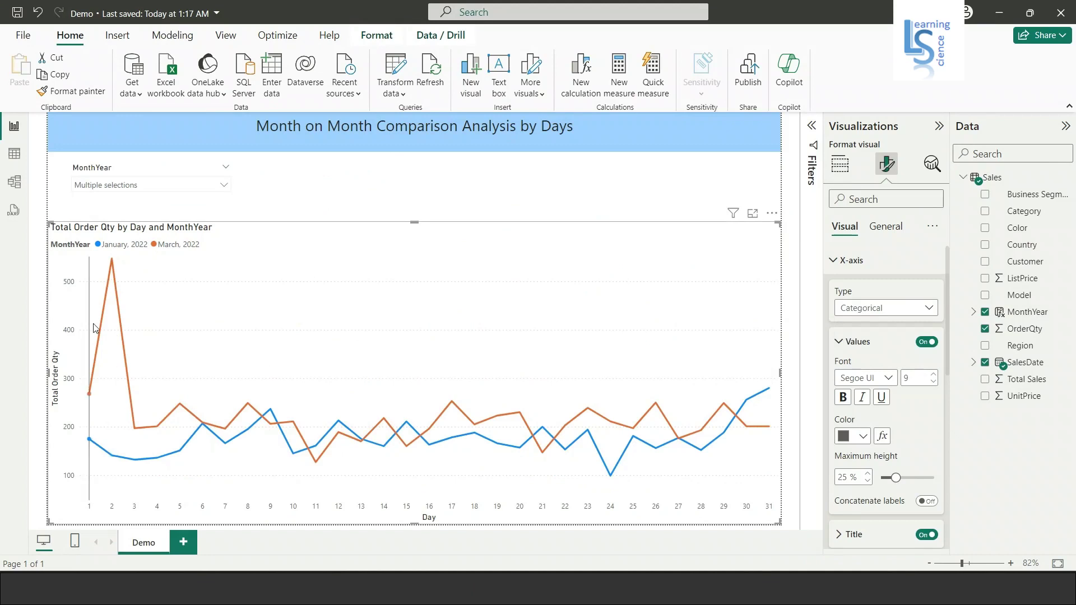
- Add April, 2022 to the MonthYear slicer selection and view the chart's daily values for the selected months
mouse_move(90, 397)
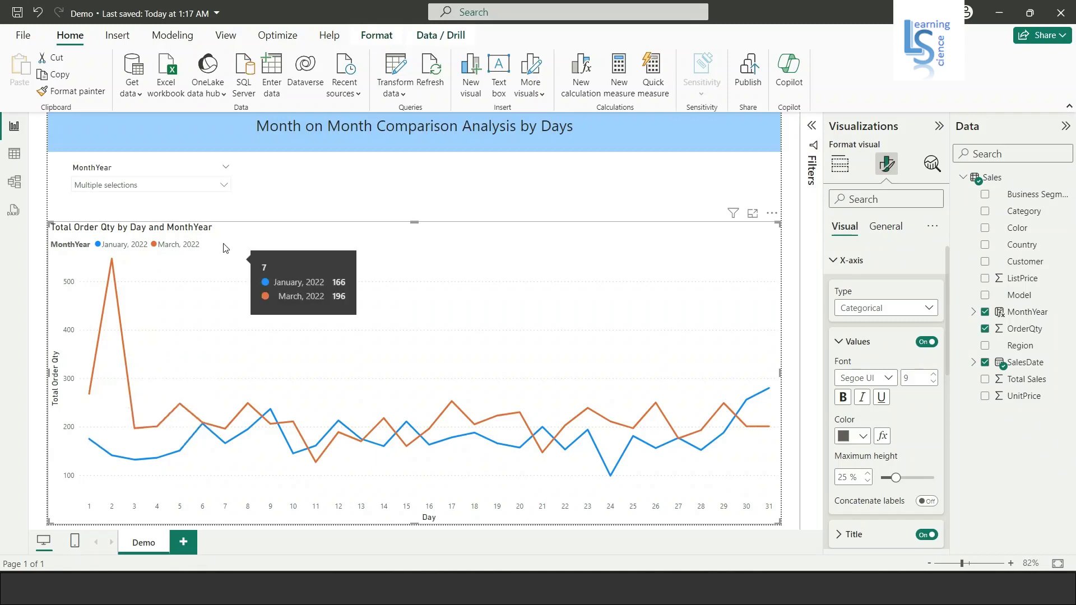
left_click(226, 186)
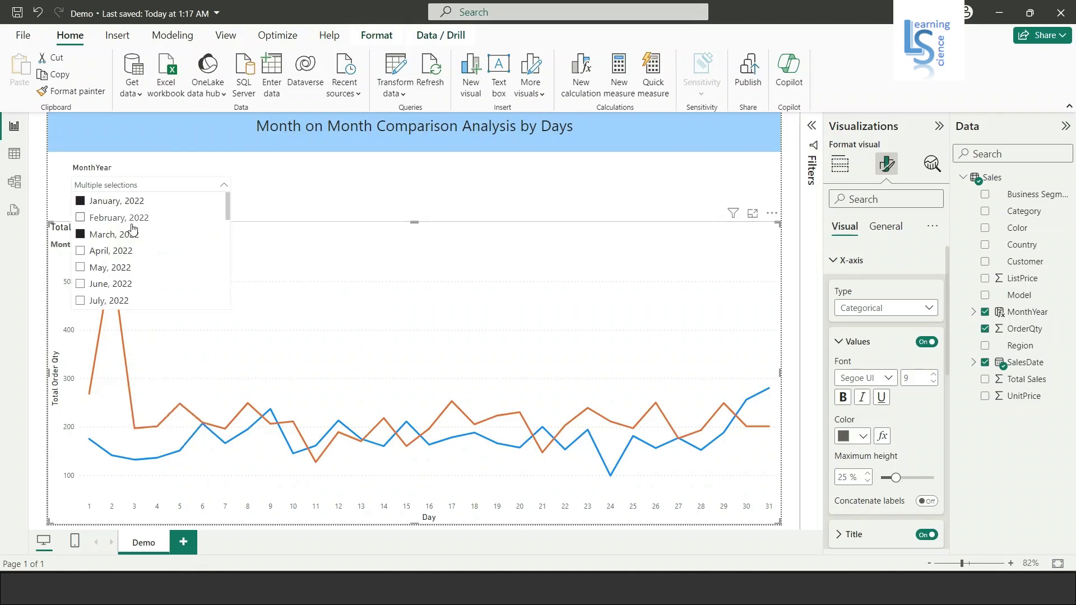
left_click(82, 251)
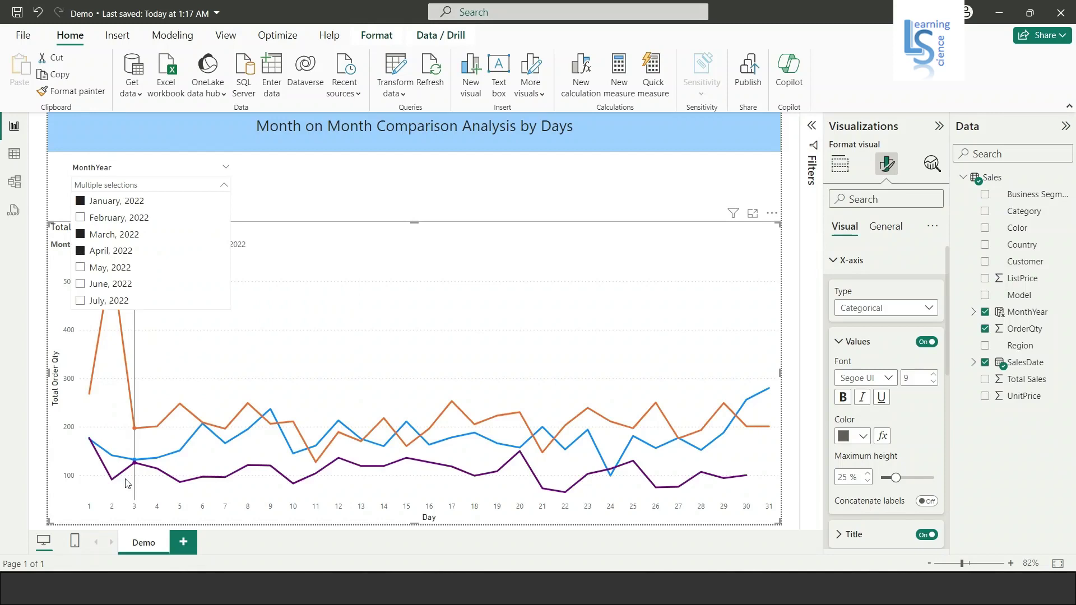
mouse_move(150, 381)
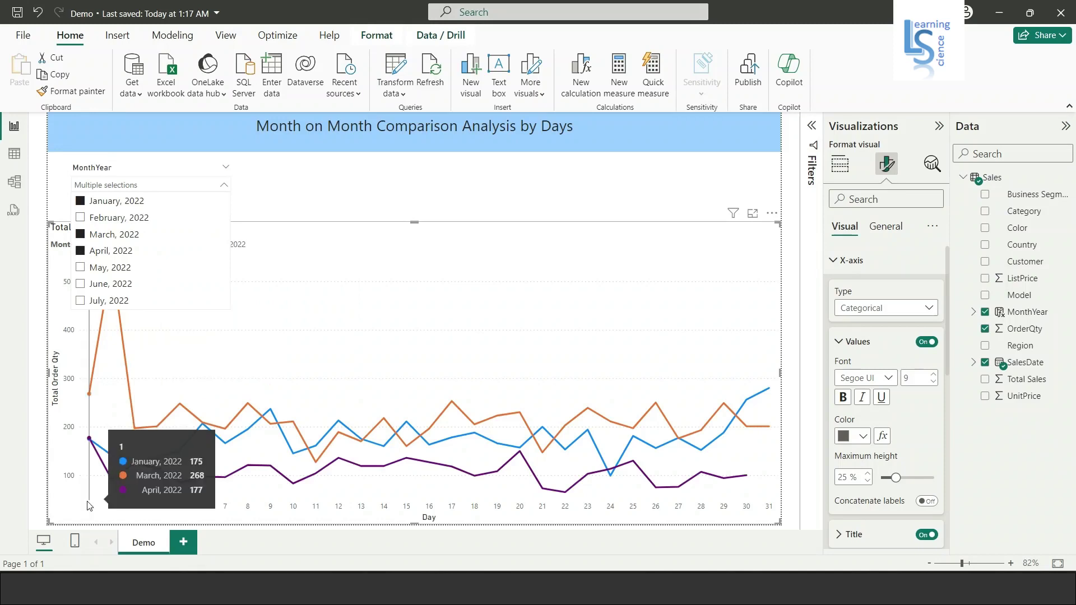